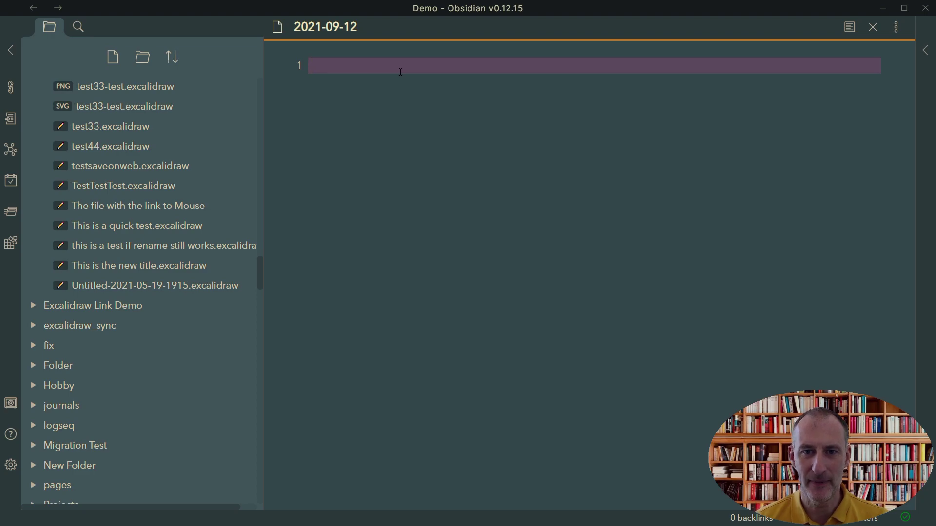
# Step: Run the Excalidraw 'create new drawing in current pane and embed' command to embed a blank drawing in 2021-09-12
pyautogui.hotkey('ctrl', 'p')
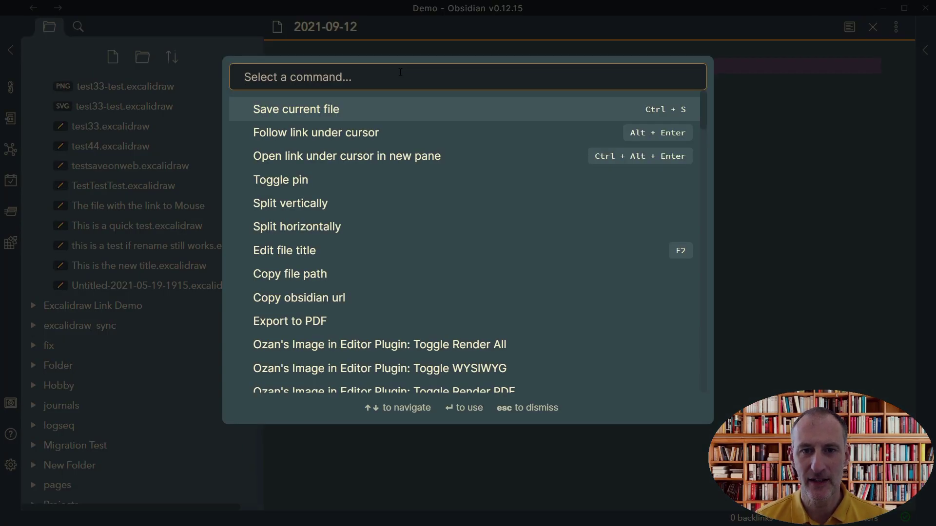
pyautogui.write('emb')
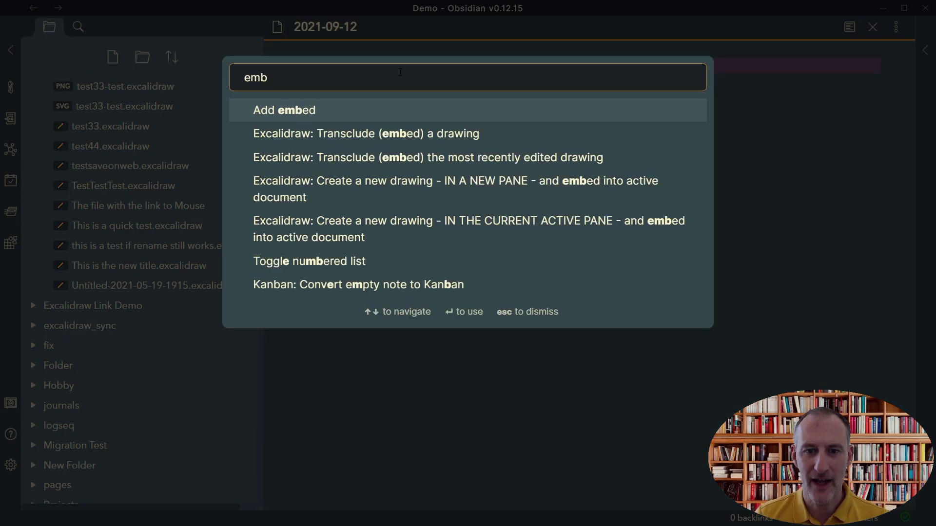
pyautogui.press('Down')
pyautogui.press('Down')
pyautogui.press('Down')
pyautogui.press('Down')
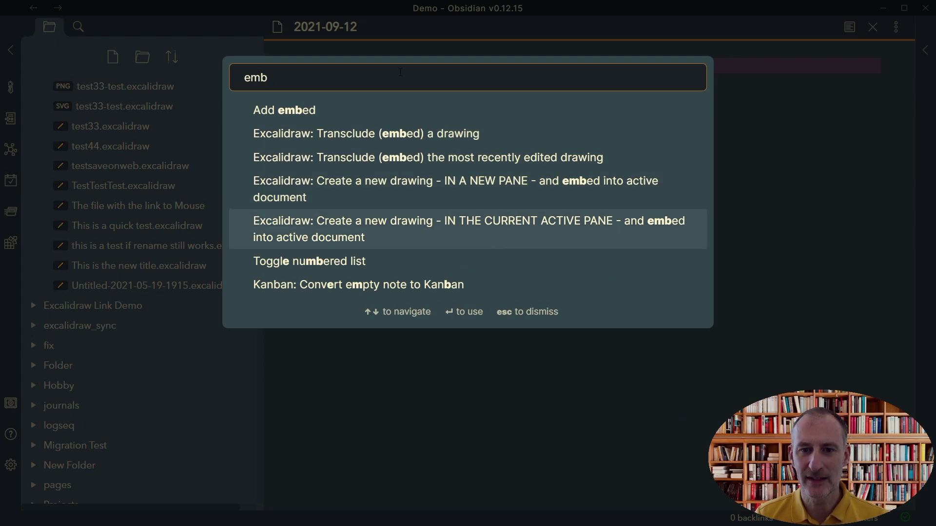
pyautogui.press('Return')
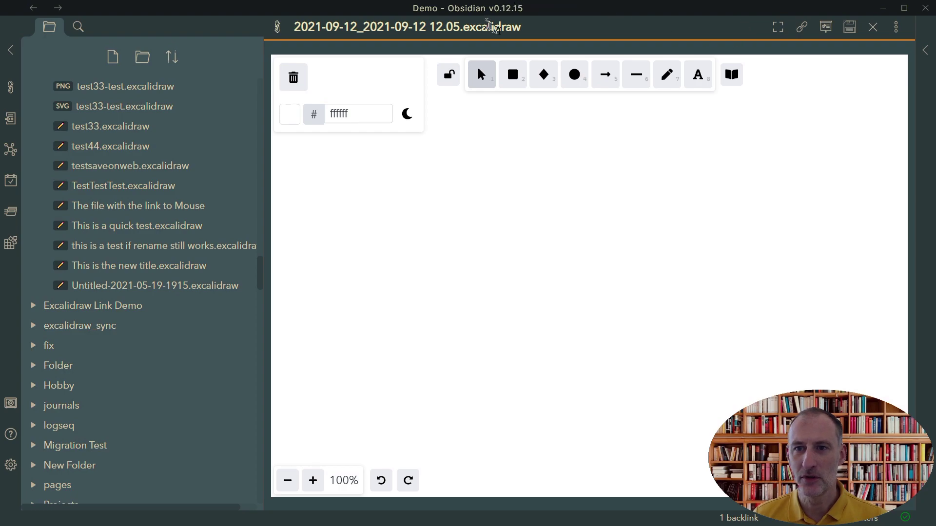
# Step: Rename the drawing file to 'Mind-mapping with Excalidraw'
pyautogui.doubleClick(500, 31)
pyautogui.click(500, 31)
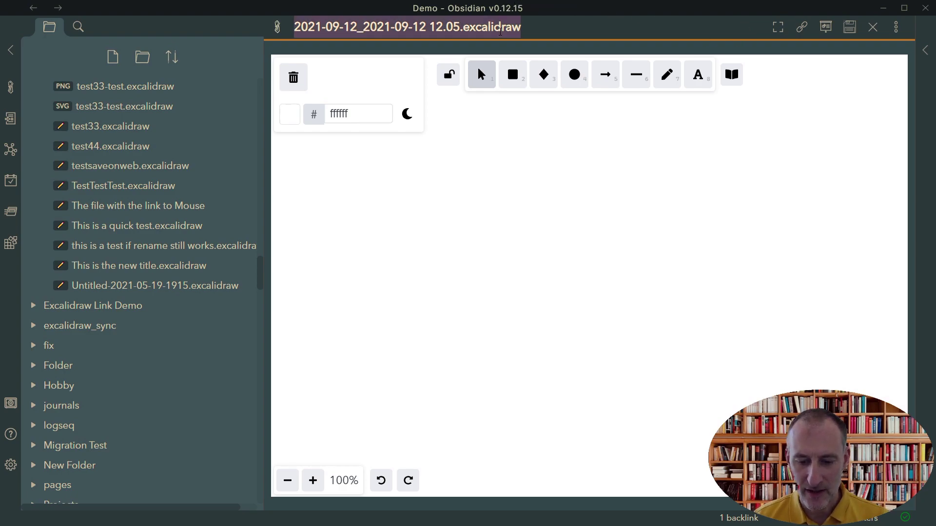
pyautogui.write('Mind-ma')
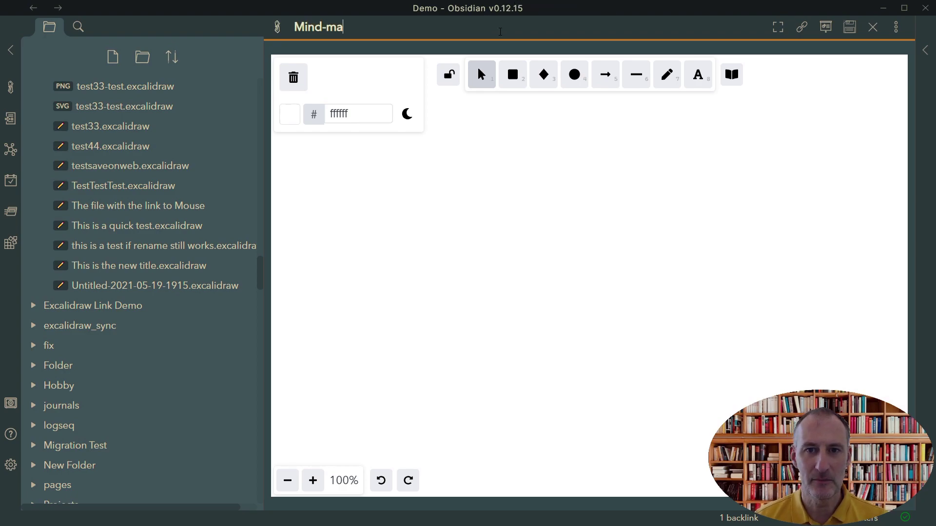
pyautogui.write('pping with Excalidraw')
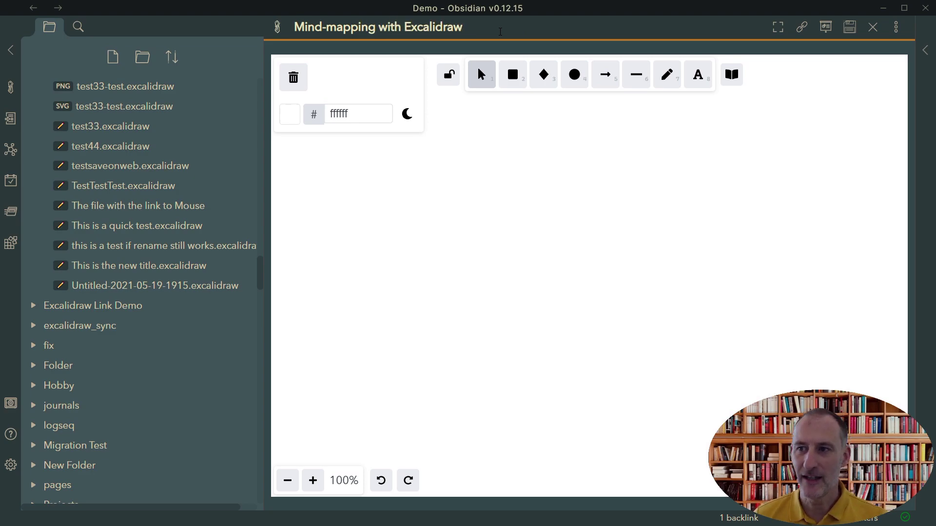
pyautogui.press('Return')
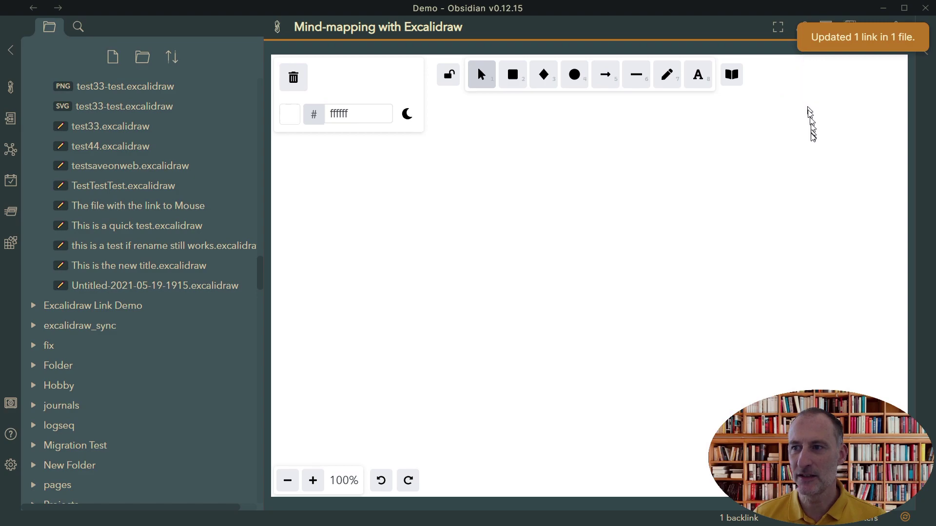
# Step: Go full screen and type the centred title 'Mind-mapping with Excalidraw' in the hand-drawn font
pyautogui.click(777, 27)
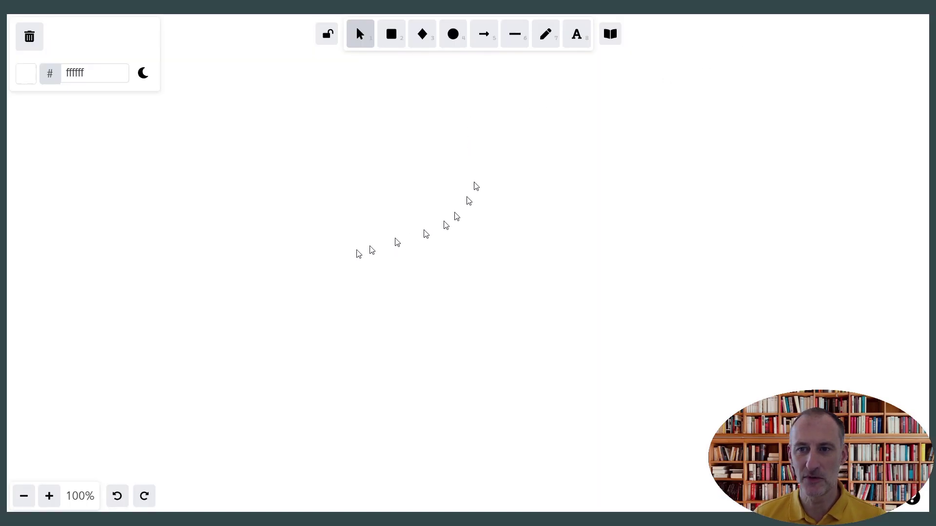
pyautogui.doubleClick(339, 245)
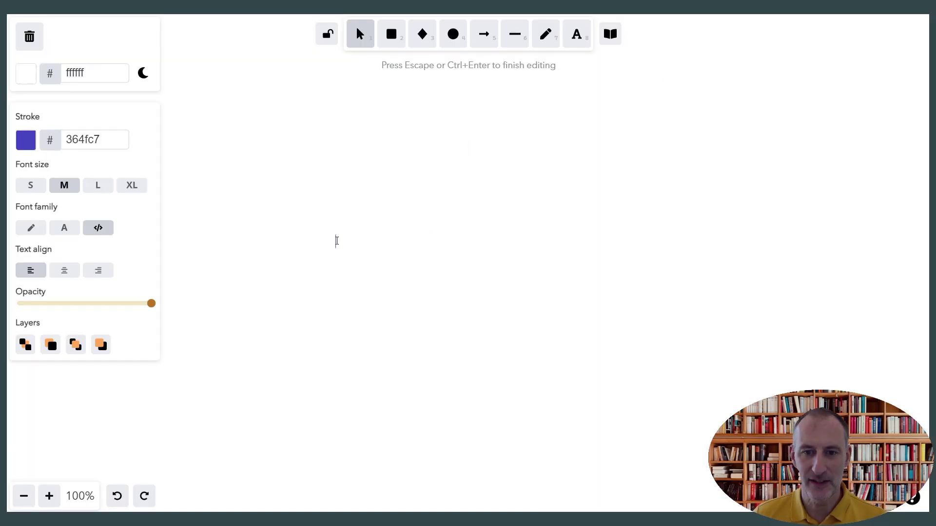
pyautogui.write('Mind')
pyautogui.write('-mpa')
pyautogui.write('ping with Exca')
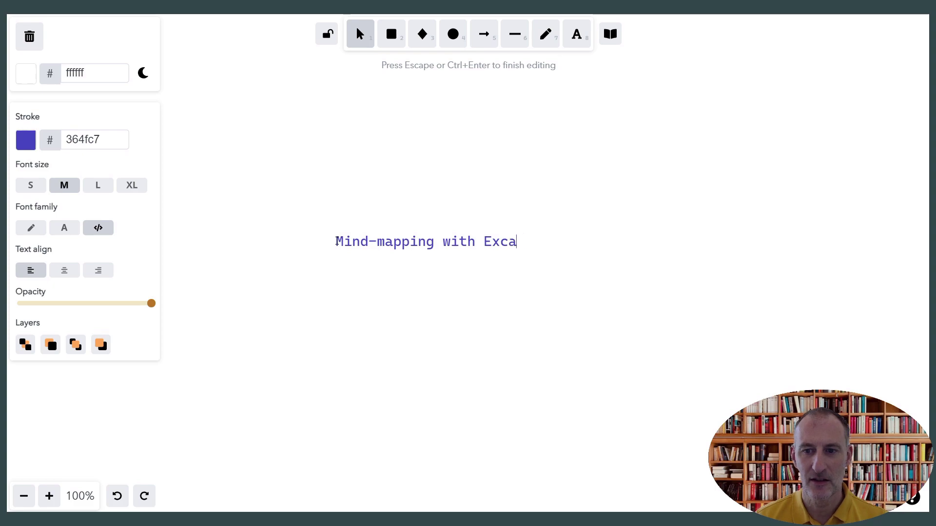
pyautogui.write('lidraw')
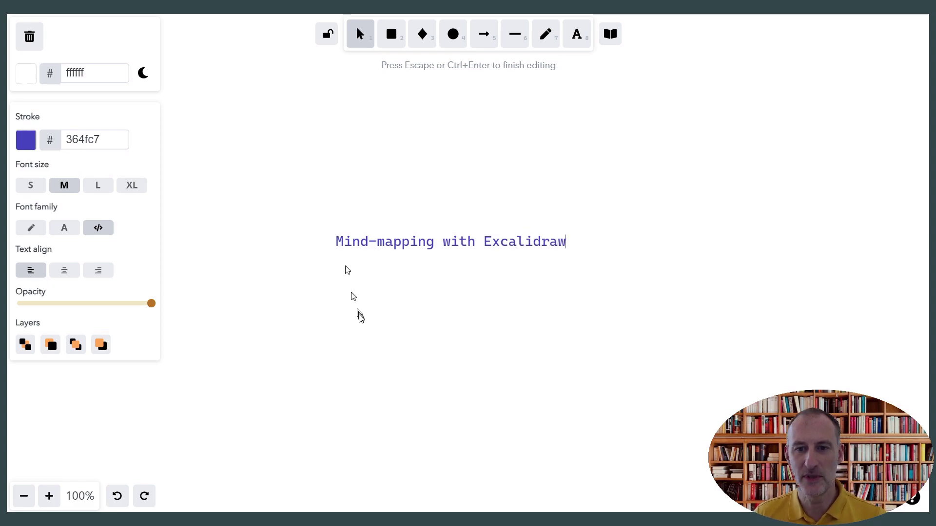
pyautogui.click(358, 316)
pyautogui.click(400, 247)
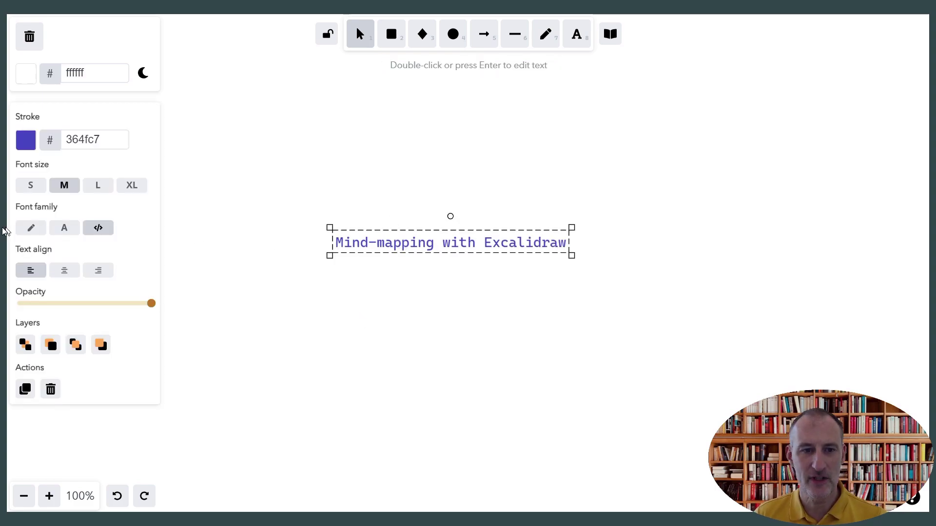
pyautogui.click(43, 231)
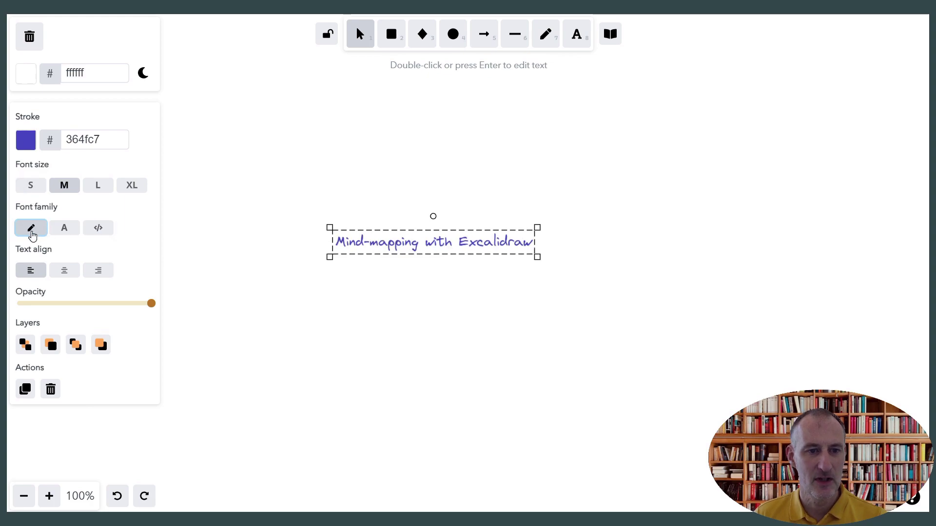
pyautogui.click(27, 143)
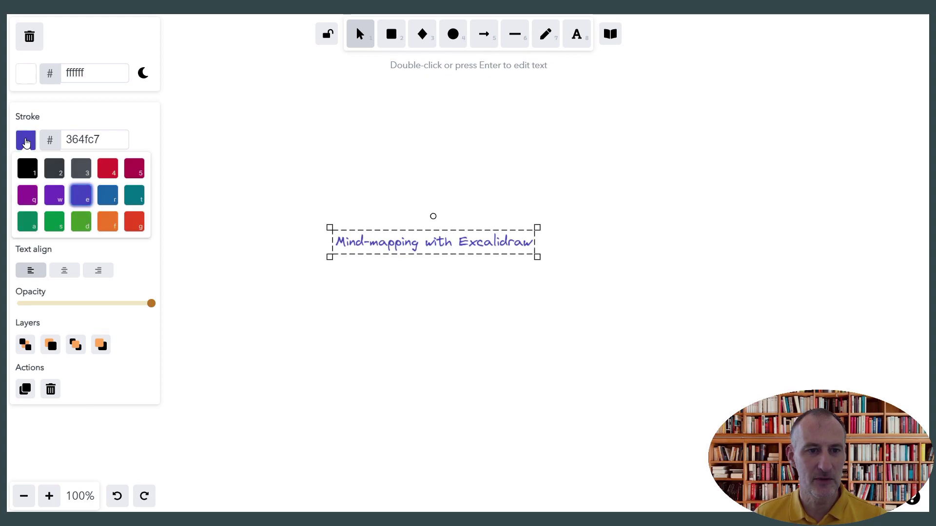
# Step: Make the title black and trace a closed, jagged line outline around it
pyautogui.click(34, 166)
pyautogui.click(398, 198)
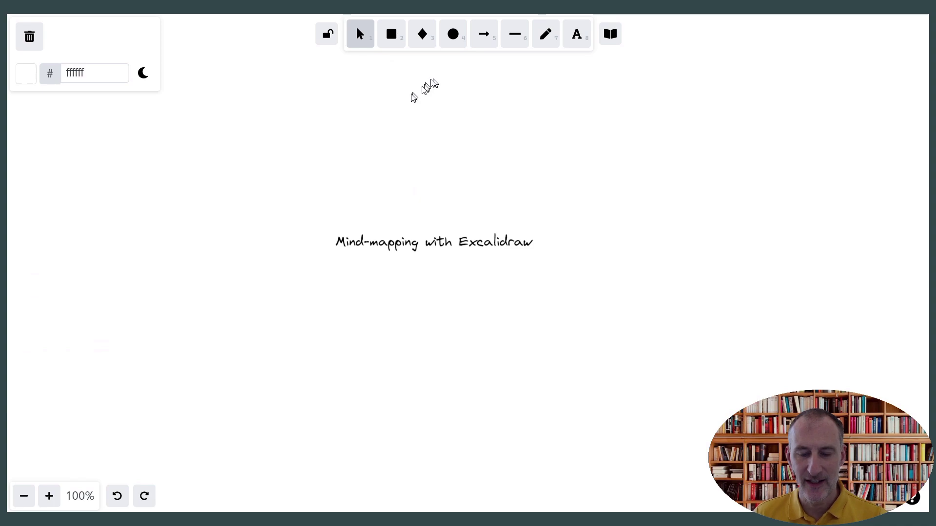
pyautogui.click(515, 34)
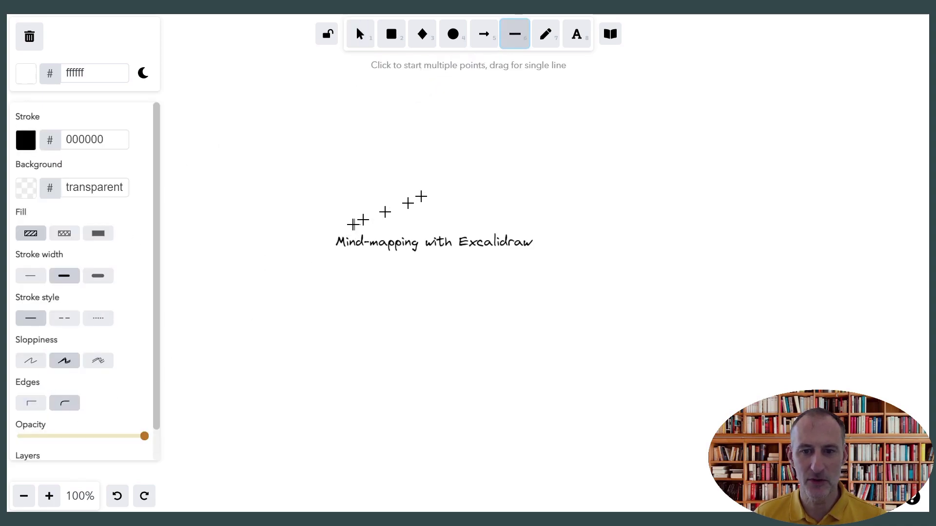
pyautogui.click(341, 229)
pyautogui.click(365, 204)
pyautogui.click(391, 230)
pyautogui.click(432, 211)
pyautogui.click(461, 230)
pyautogui.click(581, 199)
pyautogui.click(543, 236)
pyautogui.click(581, 278)
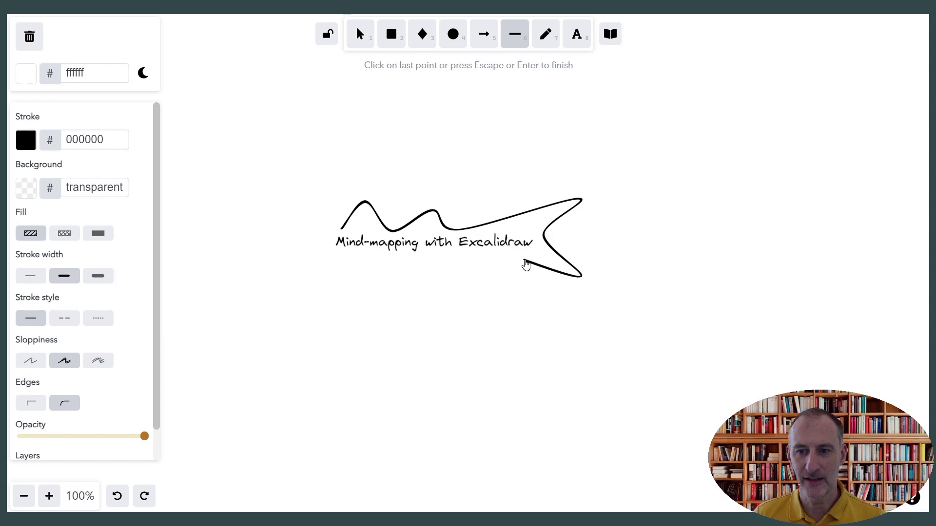
pyautogui.click(524, 260)
pyautogui.click(496, 294)
pyautogui.click(489, 268)
pyautogui.click(423, 296)
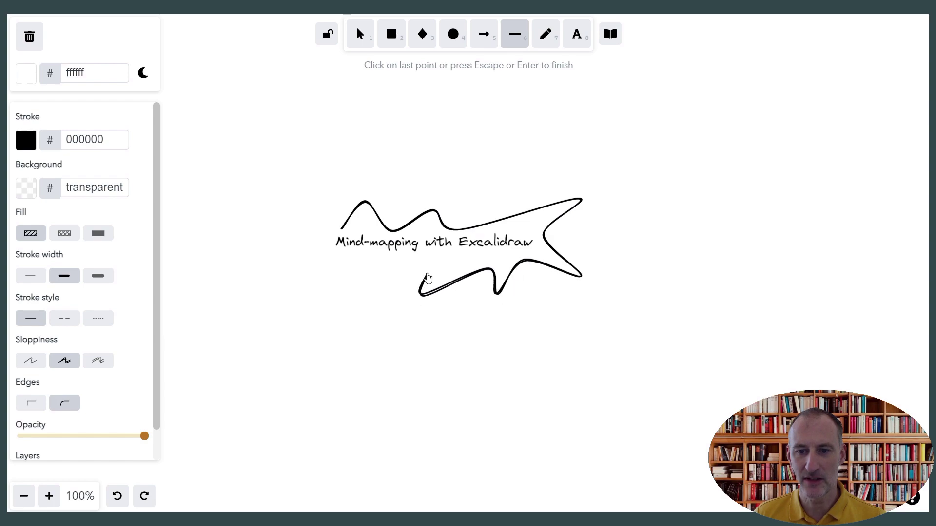
pyautogui.click(429, 274)
pyautogui.click(390, 268)
pyautogui.click(361, 308)
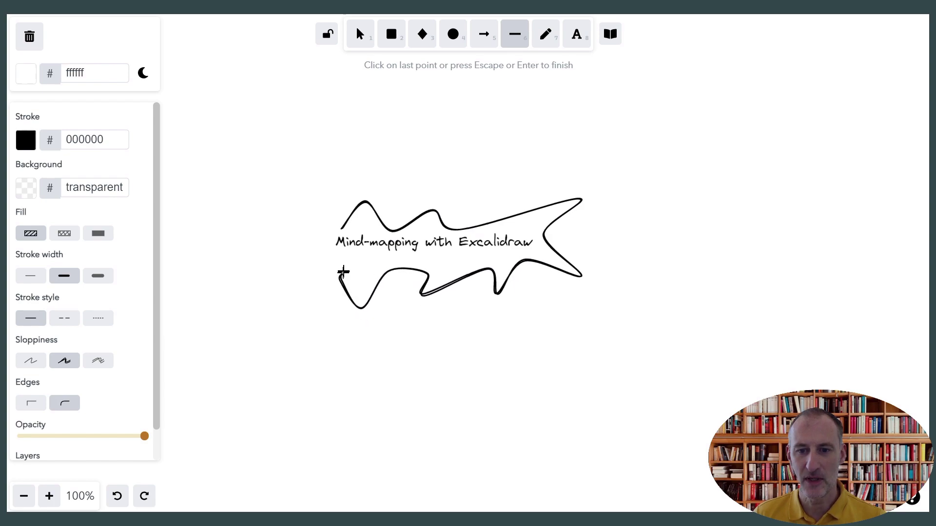
pyautogui.click(345, 263)
pyautogui.click(298, 262)
pyautogui.click(325, 253)
pyautogui.click(311, 210)
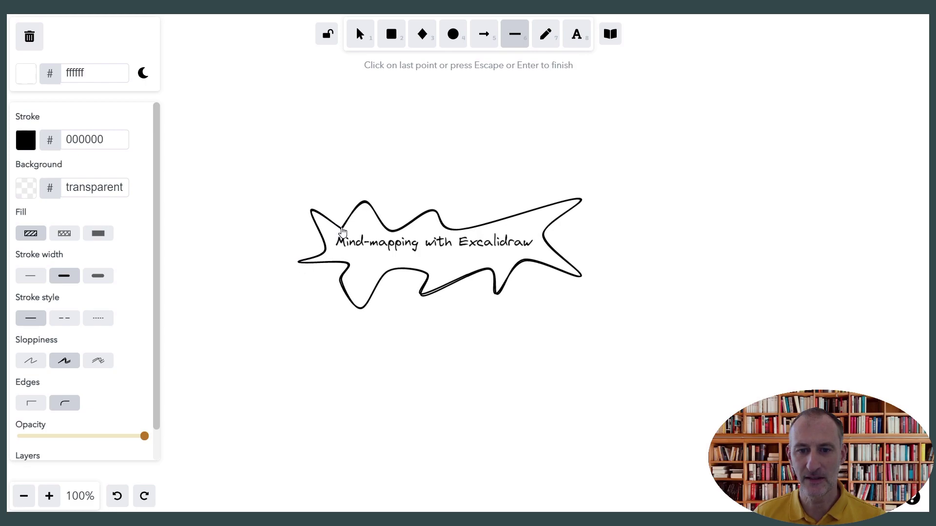
pyautogui.click(342, 231)
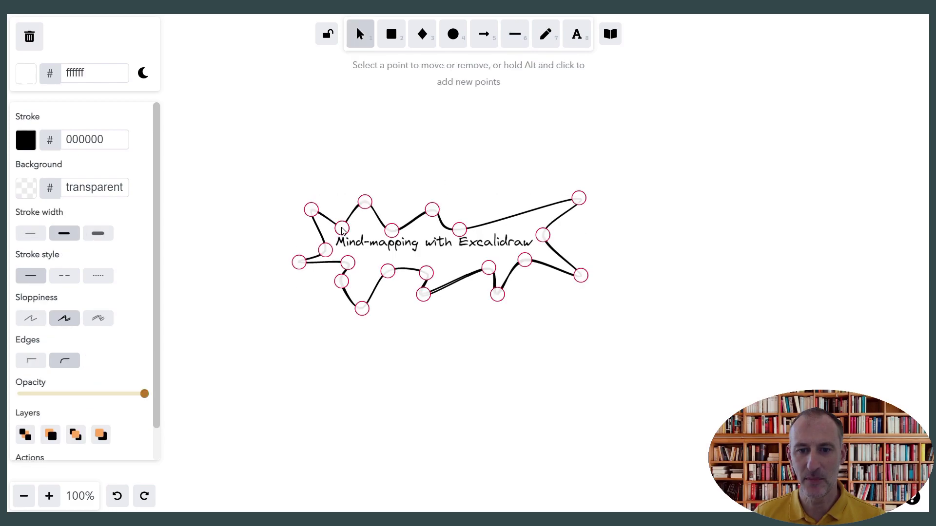
# Step: Set the blob outline's background colour to skyblue
pyautogui.click(29, 190)
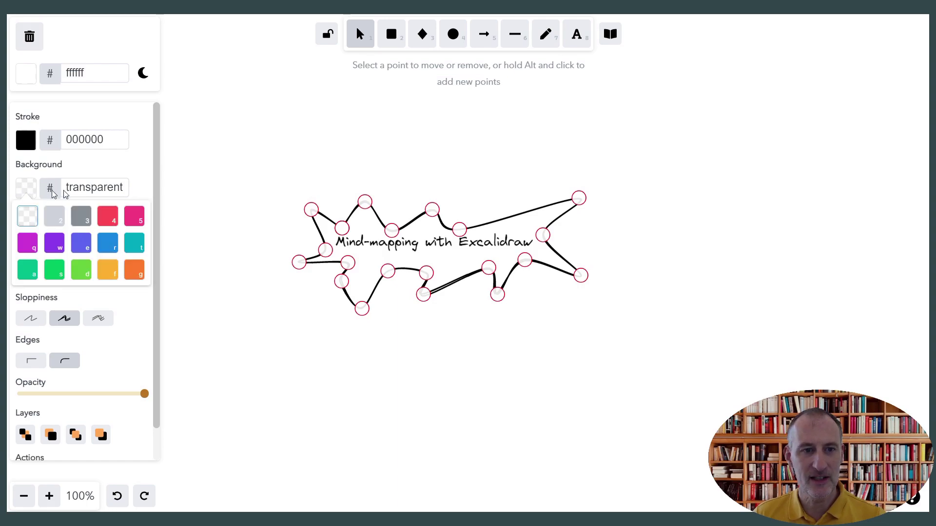
pyautogui.click(95, 190)
pyautogui.click(98, 190)
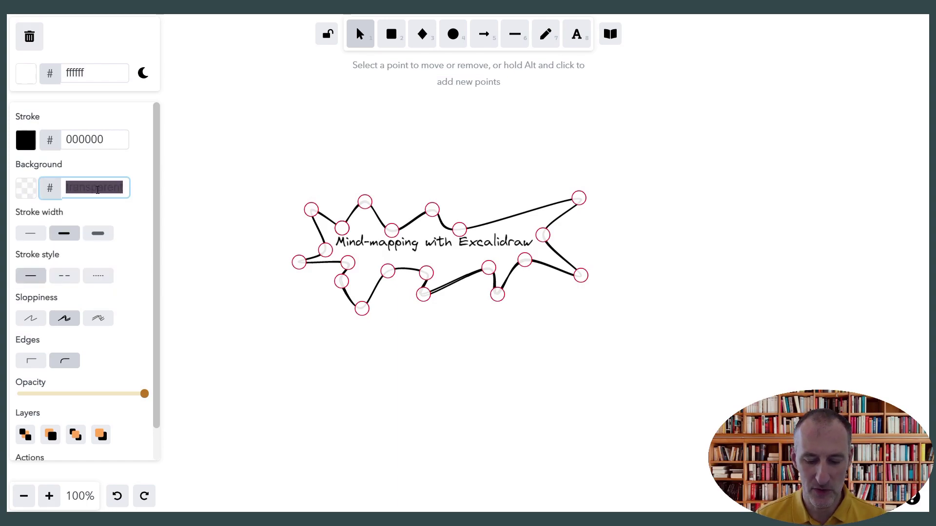
pyautogui.write('0')
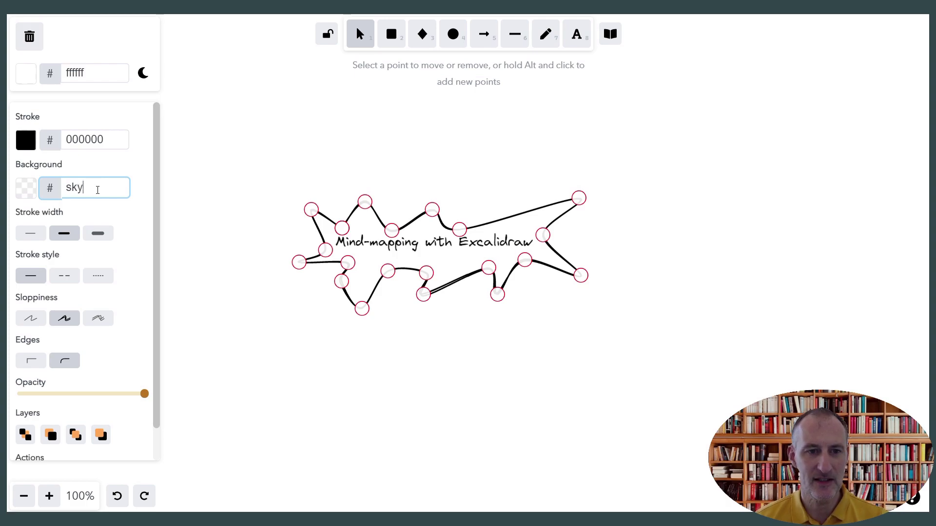
pyautogui.write('kyblue')
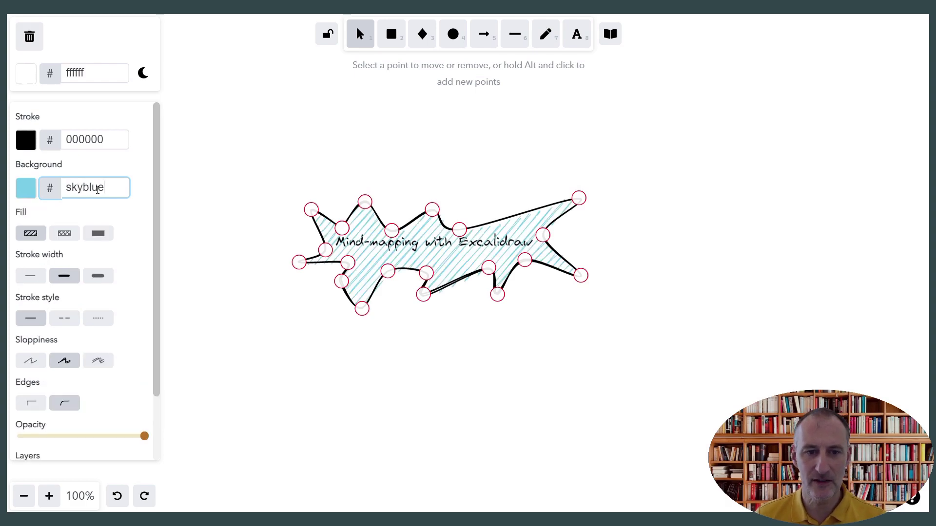
# Step: Send the blob to the back, then scale it up with its title and shift it down-left
pyautogui.scroll(-2, 93, 389)
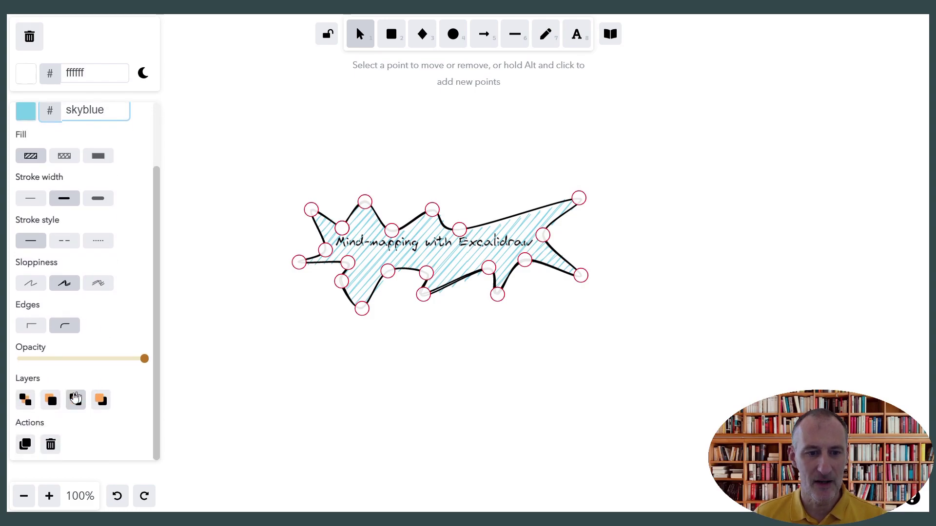
pyautogui.click(29, 405)
pyautogui.click(273, 371)
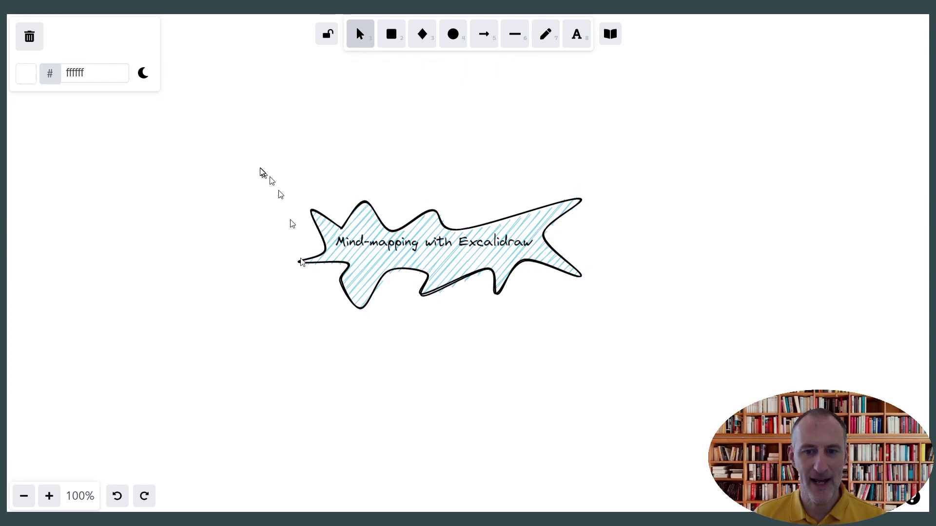
pyautogui.moveTo(260, 157); pyautogui.dragTo(714, 356)
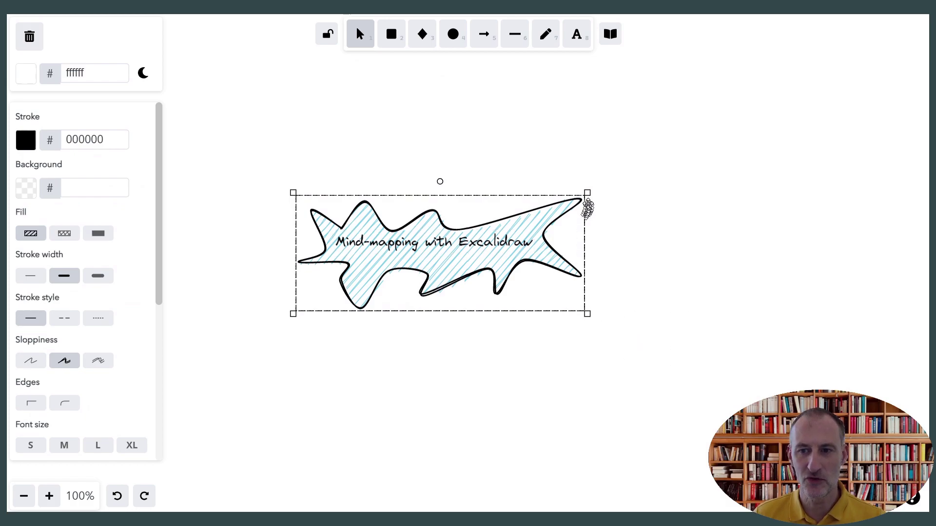
pyautogui.moveTo(587, 192); pyautogui.dragTo(516, 222)
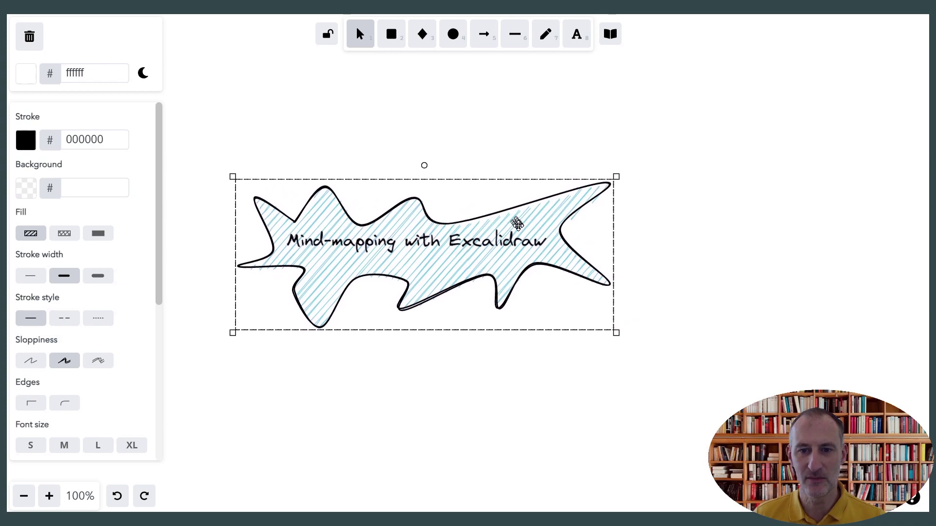
pyautogui.click(498, 389)
pyautogui.scroll(-2, 498, 389)
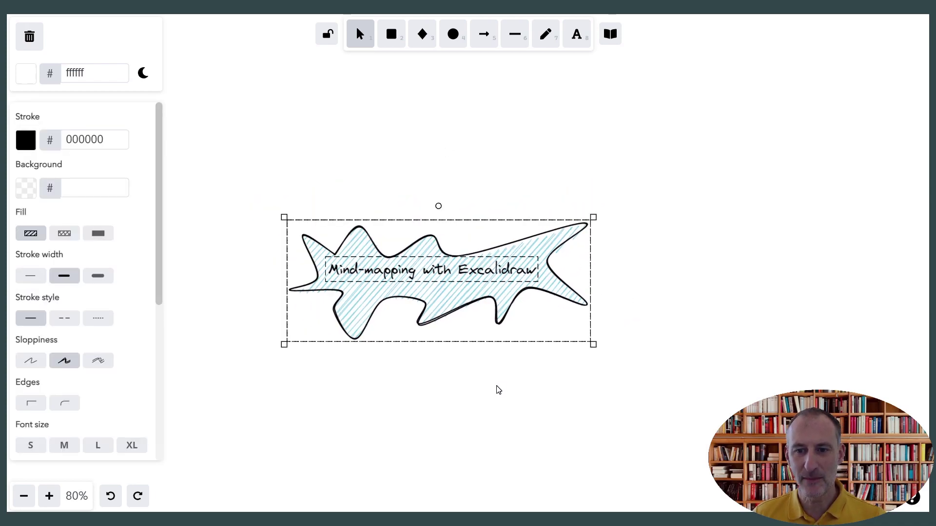
pyautogui.scroll(-1, 497, 389)
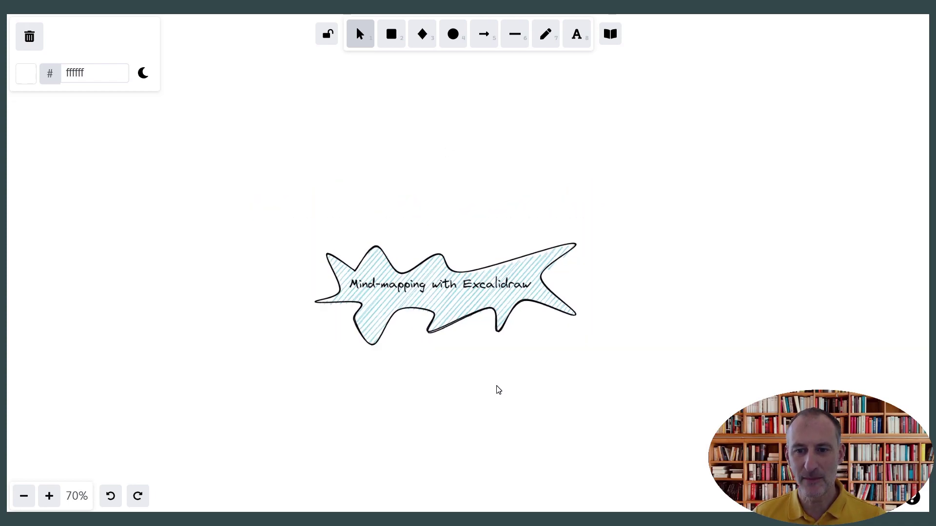
# Step: Place the labels How? above, Why? right and When? lower-left of the blob
pyautogui.doubleClick(412, 166)
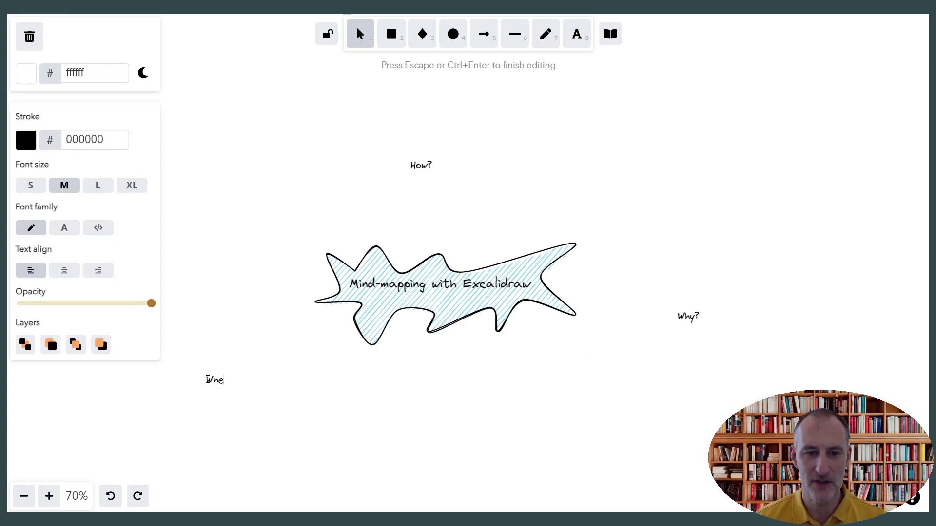
pyautogui.click(259, 410)
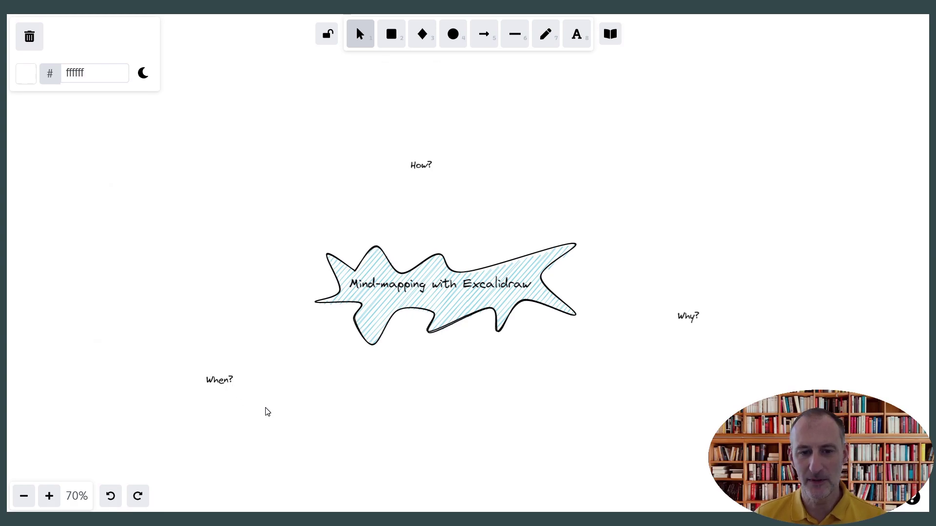
# Step: Draw an ellipse around How? with transparent background, thick stroke and rough sloppiness
pyautogui.click(445, 30)
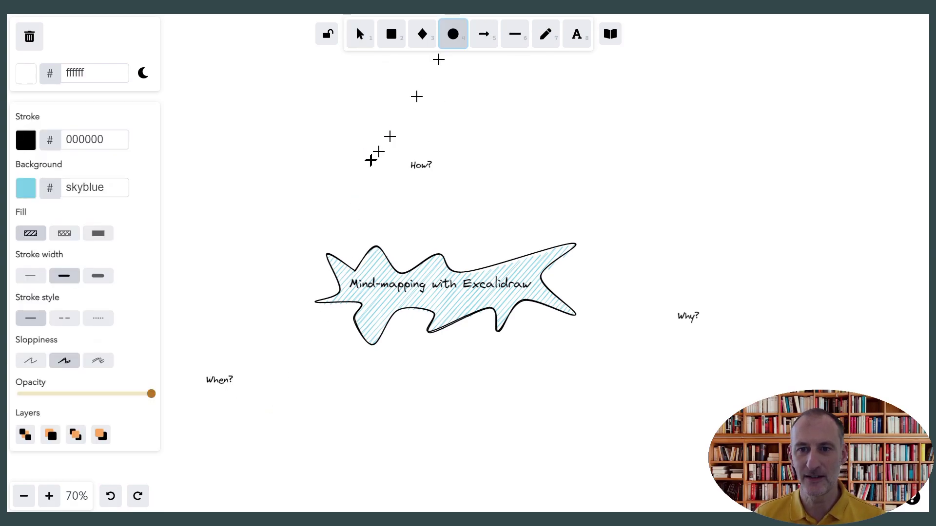
pyautogui.moveTo(395, 148); pyautogui.dragTo(442, 180)
pyautogui.click(26, 190)
pyautogui.click(27, 216)
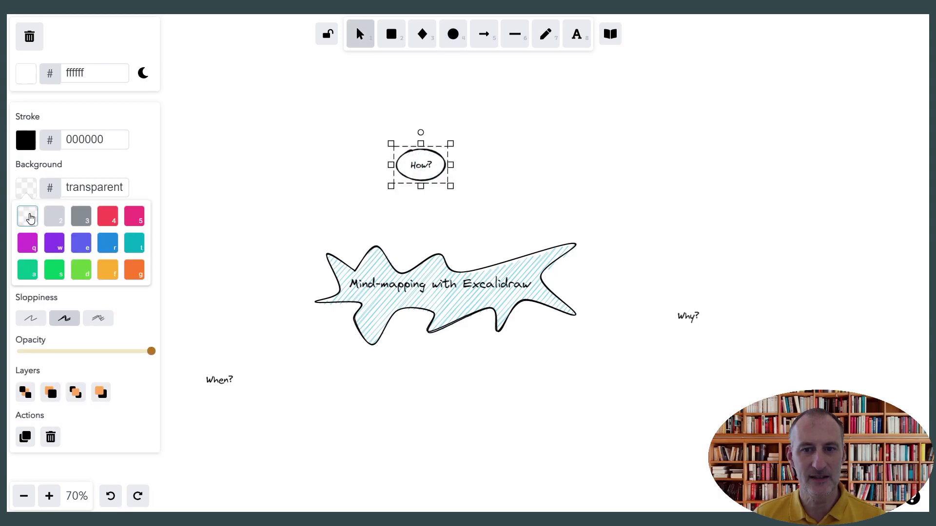
pyautogui.press('Escape')
pyautogui.click(109, 239)
pyautogui.click(99, 321)
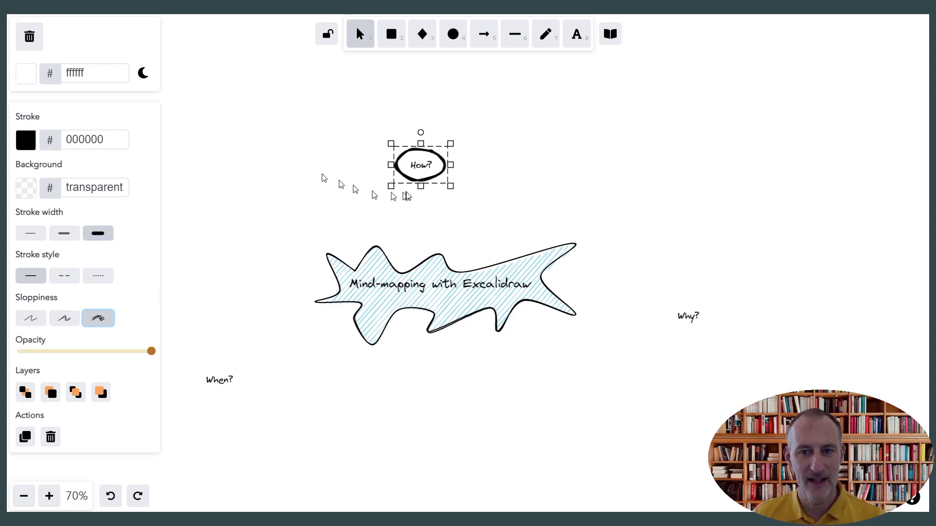
# Step: Copy the ellipse around the Why? and When? labels
pyautogui.moveTo(430, 186); pyautogui.dragTo(212, 396)
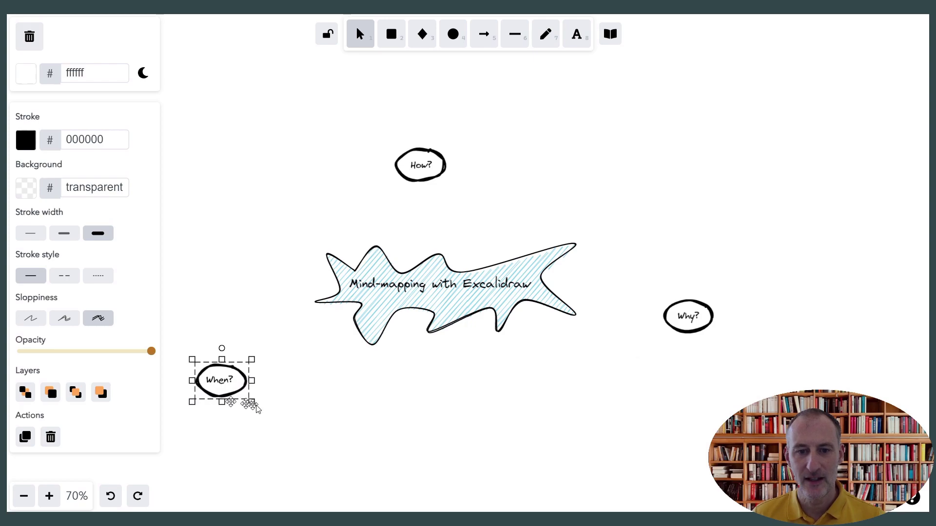
pyautogui.moveTo(295, 413); pyautogui.dragTo(183, 340)
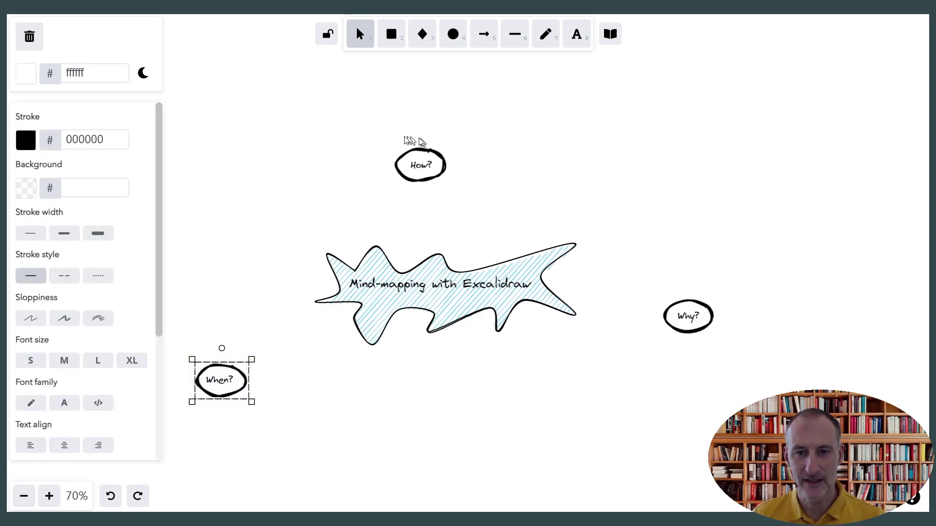
pyautogui.moveTo(380, 139); pyautogui.dragTo(526, 233)
pyautogui.moveTo(651, 277); pyautogui.dragTo(721, 364)
# Step: Set the arrow tool to thin stroke, artist sloppiness and no end arrowhead
pyautogui.click(590, 377)
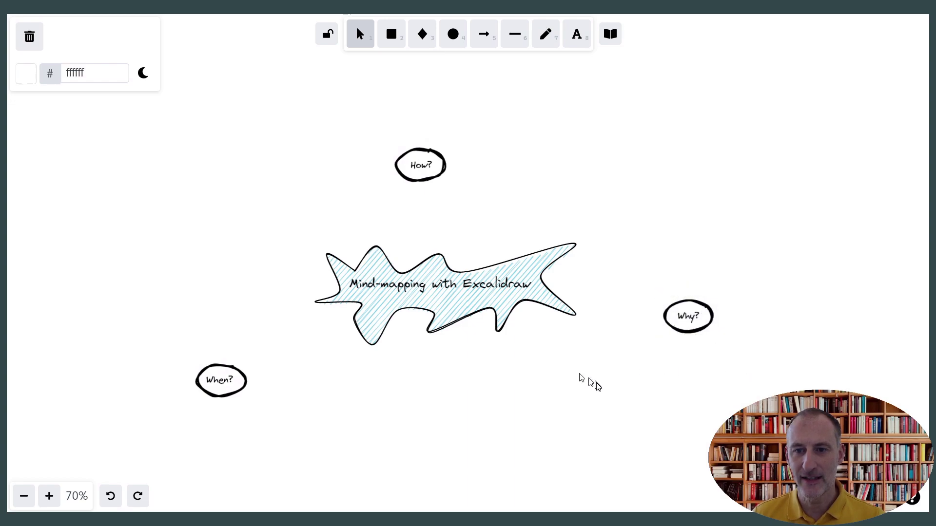
pyautogui.click(484, 34)
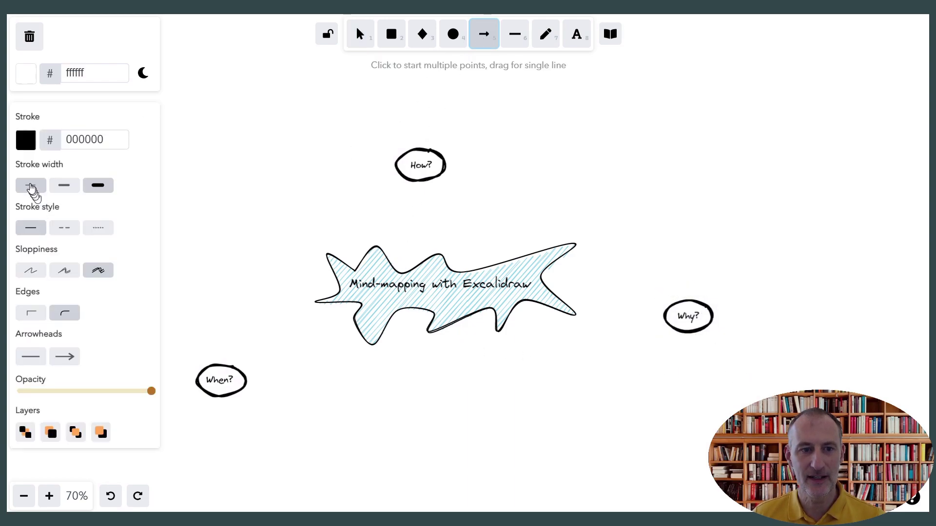
pyautogui.click(30, 185)
pyautogui.click(62, 271)
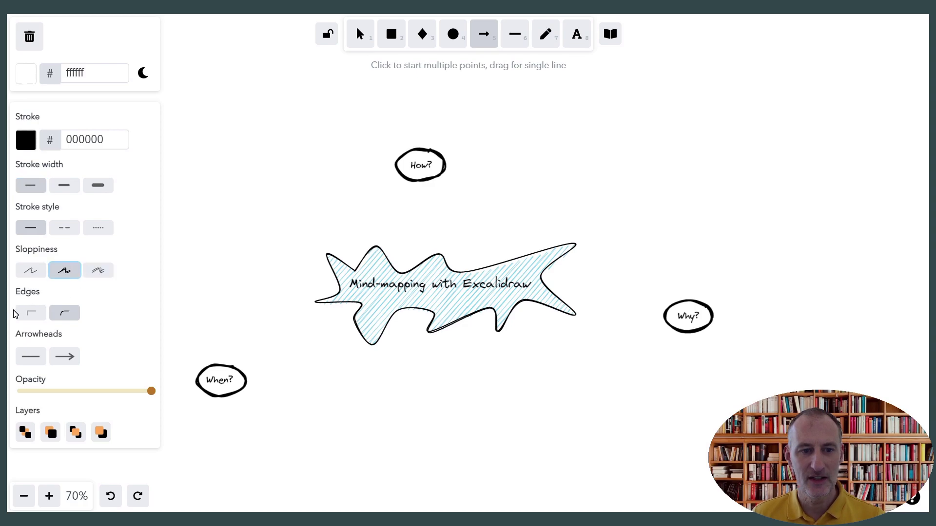
pyautogui.click(75, 364)
pyautogui.click(32, 383)
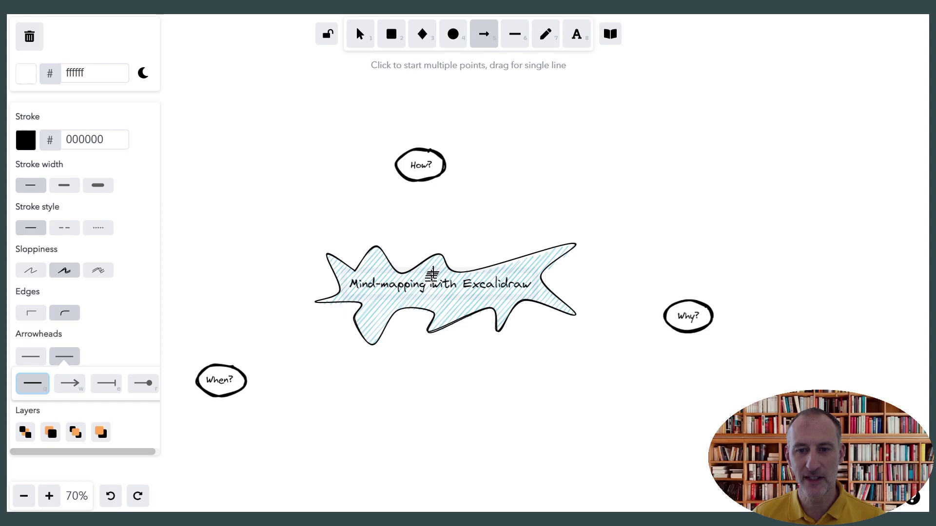
# Step: Connect the blob to the How? bubble and nudge the bubble slightly left
pyautogui.click(402, 272)
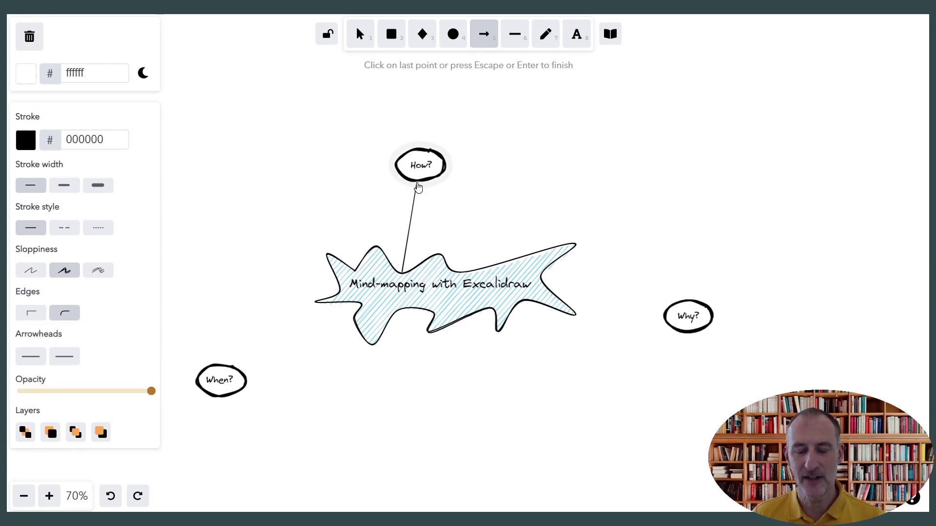
pyautogui.doubleClick(417, 187)
pyautogui.click(437, 178)
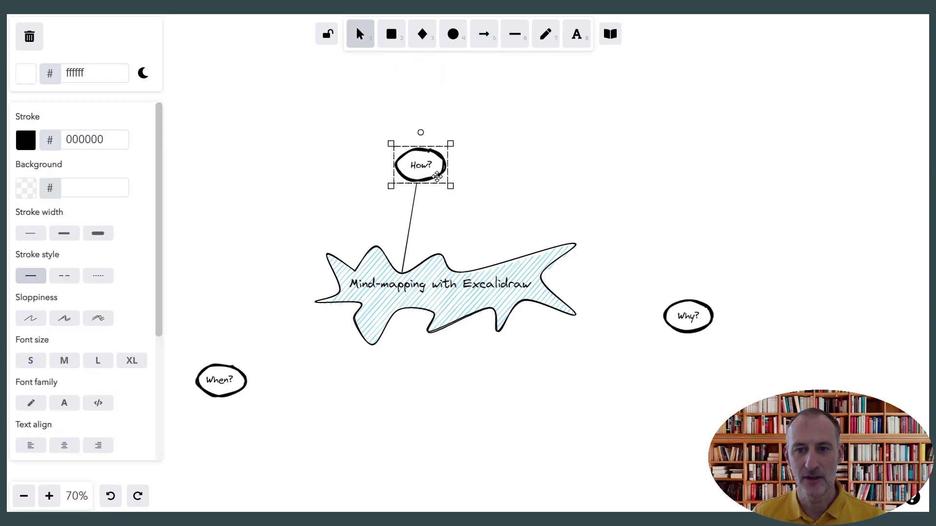
pyautogui.moveTo(437, 179)
pyautogui.mouseDown()
pyautogui.moveTo(489, 178)
pyautogui.moveTo(429, 180)
pyautogui.mouseUp()
# Step: Draw connector lines from the blob to the Why? and When? bubbles
pyautogui.click(484, 39)
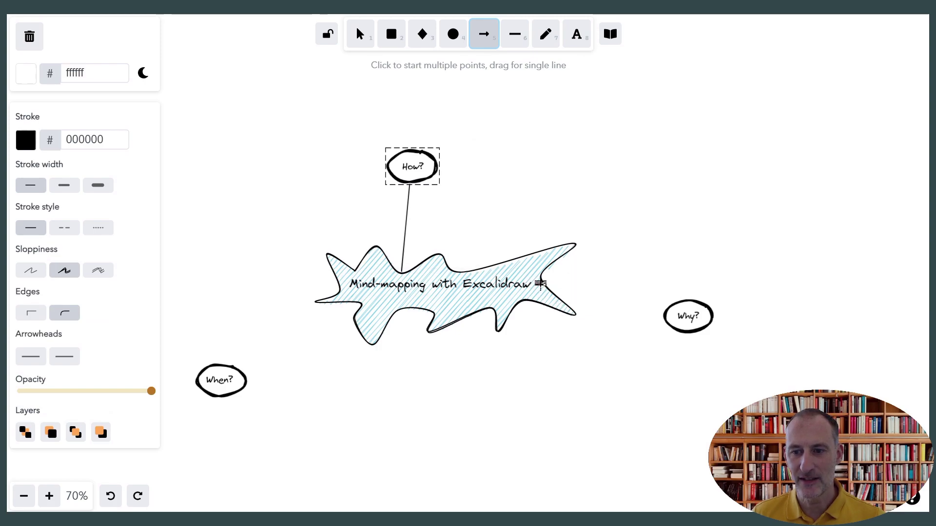
pyautogui.moveTo(536, 283); pyautogui.dragTo(662, 311)
pyautogui.click(650, 353)
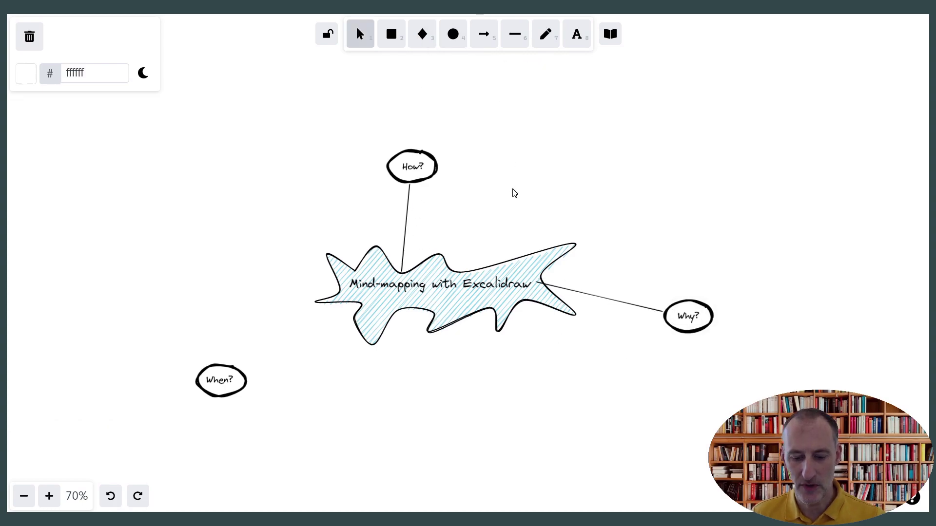
pyautogui.press('a')
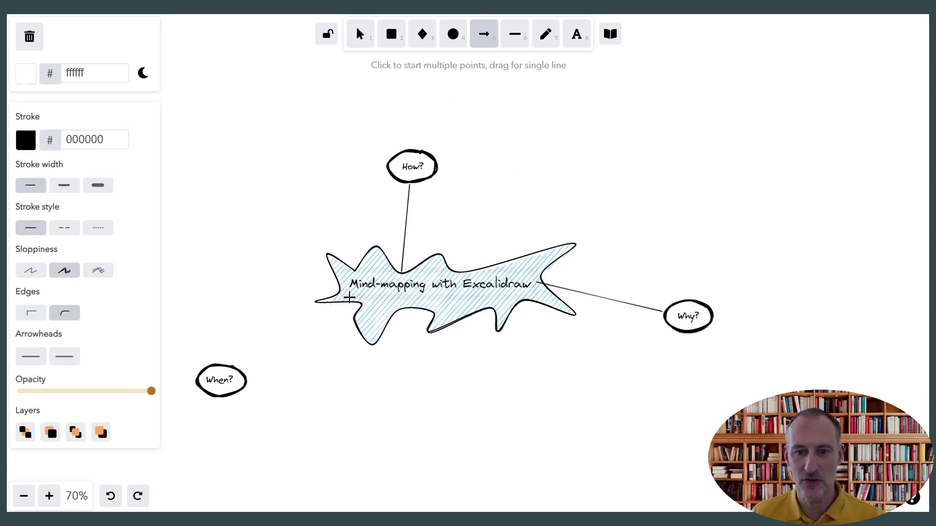
pyautogui.click(349, 298)
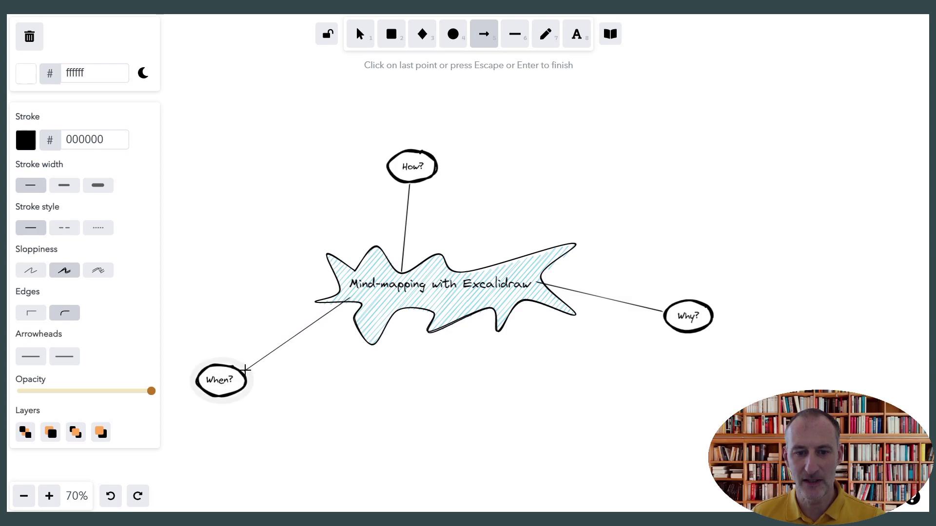
pyautogui.click(243, 374)
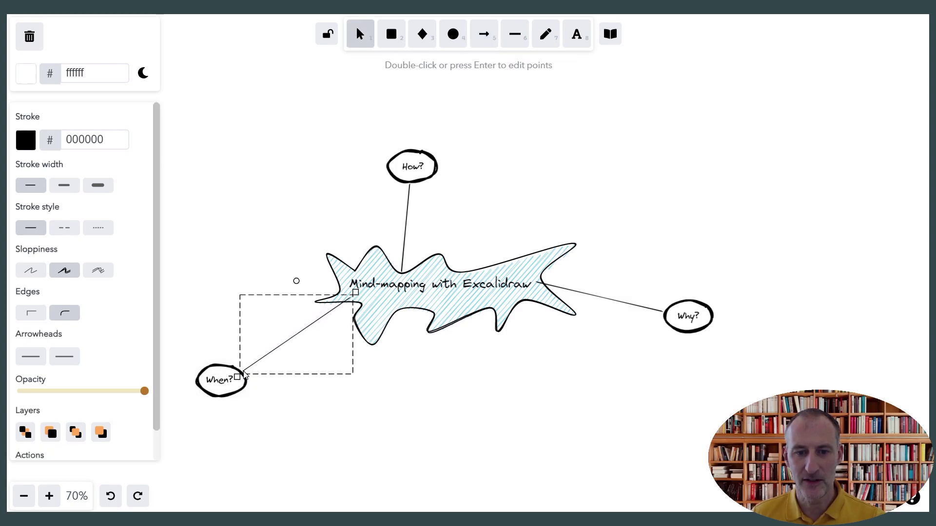
pyautogui.click(288, 414)
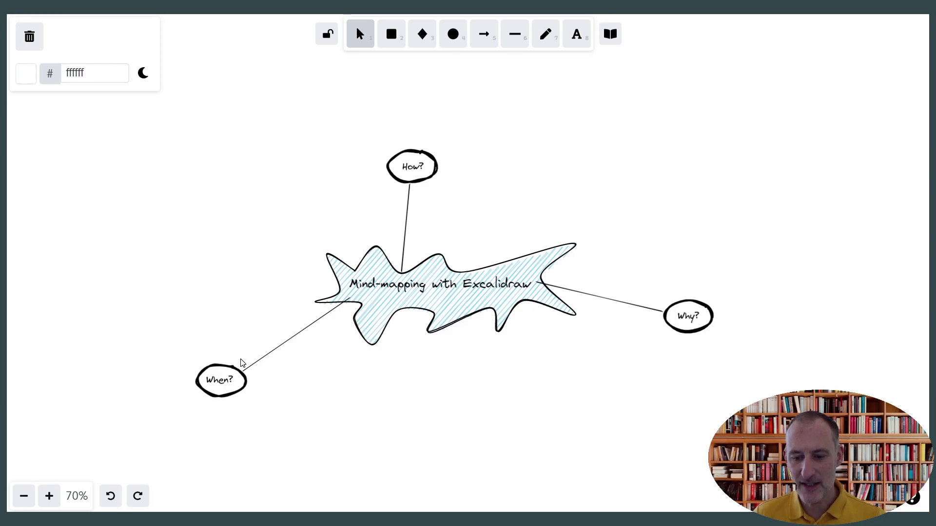
# Step: Pan to free space and add the note 'Boosts creativity' below Why?
pyautogui.moveTo(629, 387); pyautogui.dragTo(320, 357)
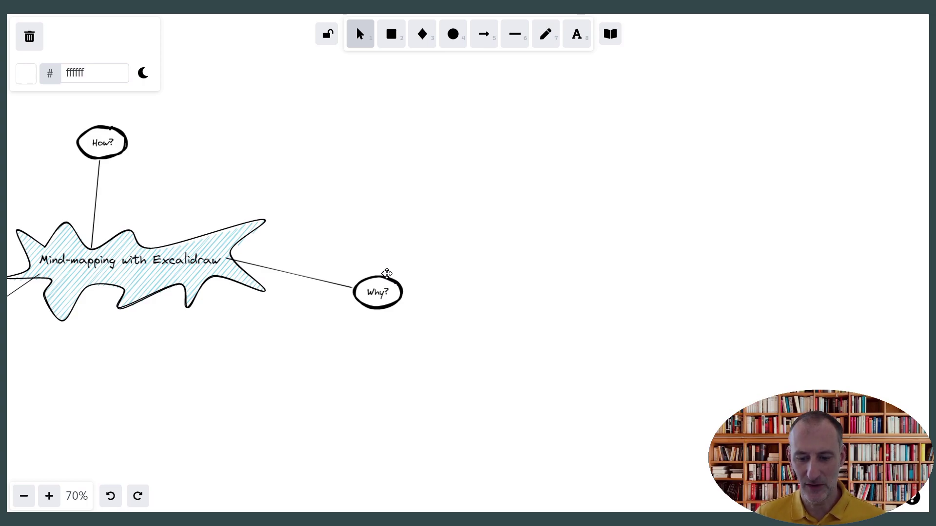
pyautogui.doubleClick(308, 361)
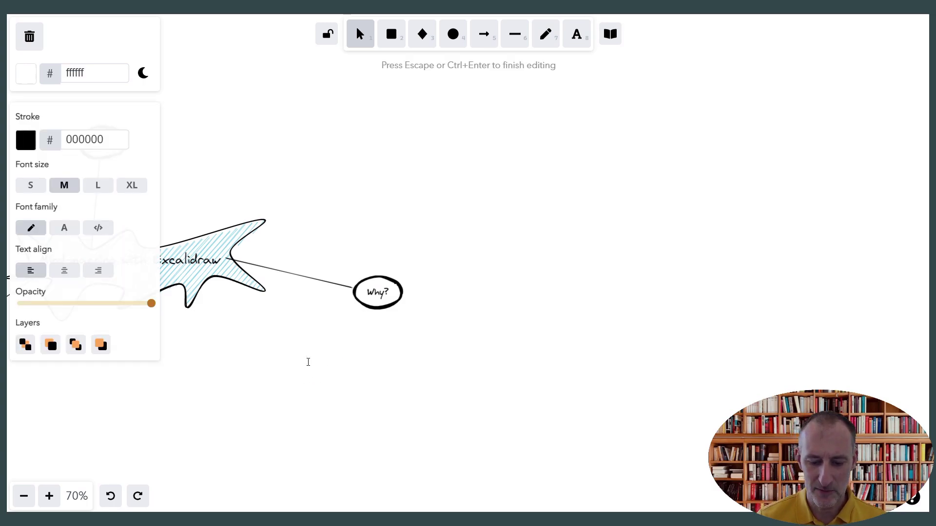
pyautogui.write('Boosts creati')
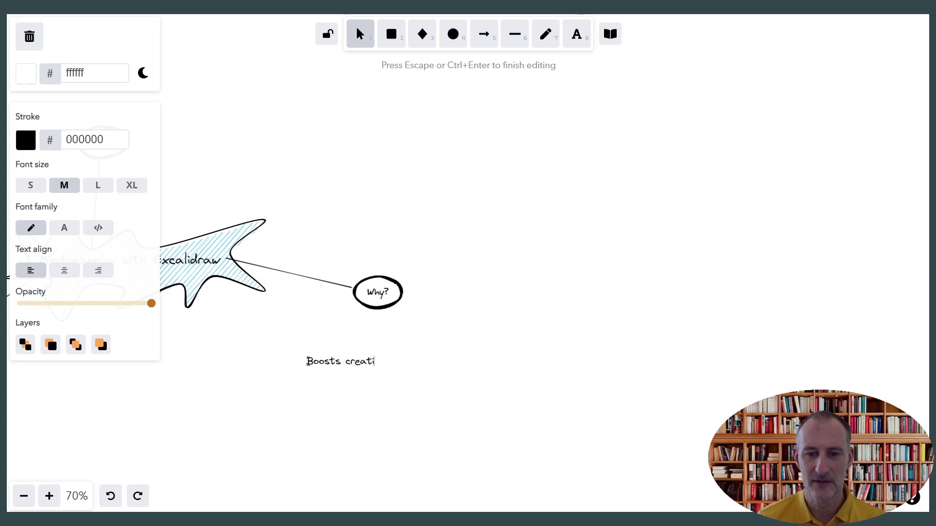
pyautogui.write('vity')
# Step: Append a thinking-face emoji to 'Boosts creativity' and finish the 'It's flexible' note
pyautogui.moveTo(307, 362); pyautogui.dragTo(395, 366)
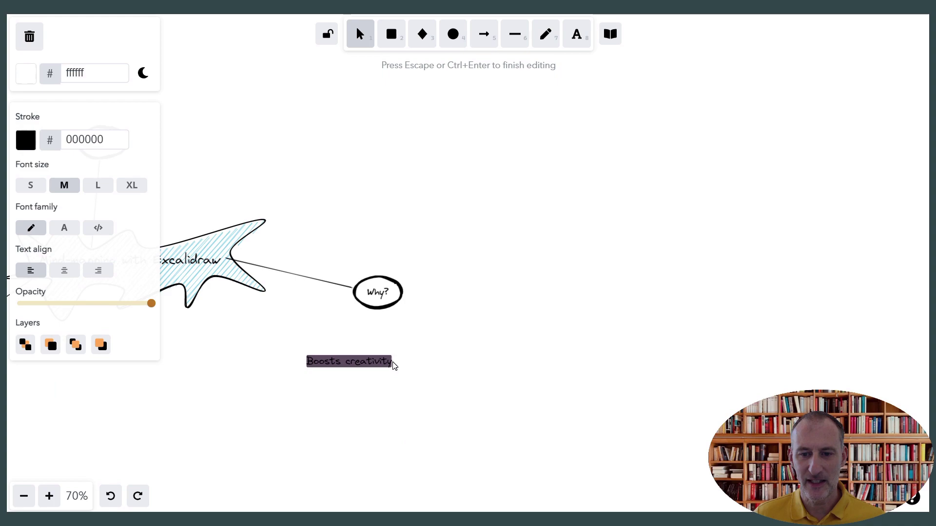
pyautogui.click(392, 362)
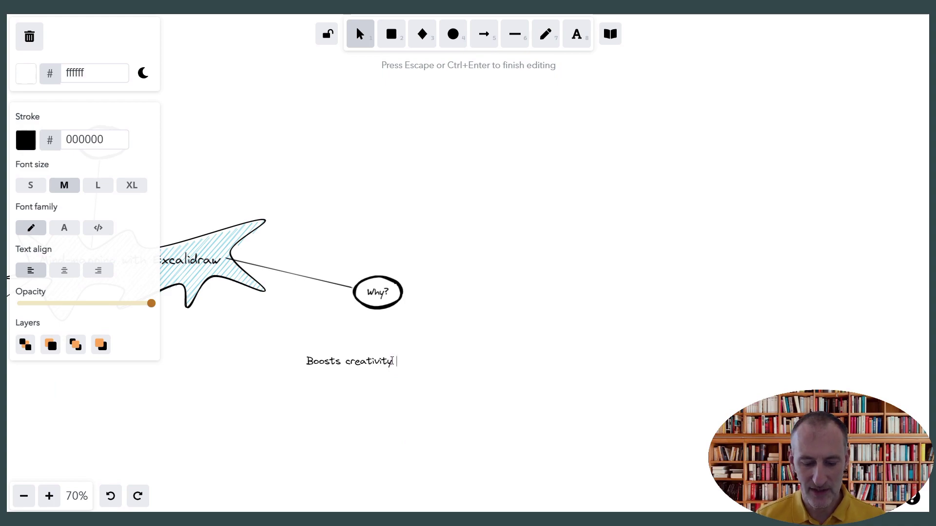
pyautogui.press('super+period')
pyautogui.write('tx')
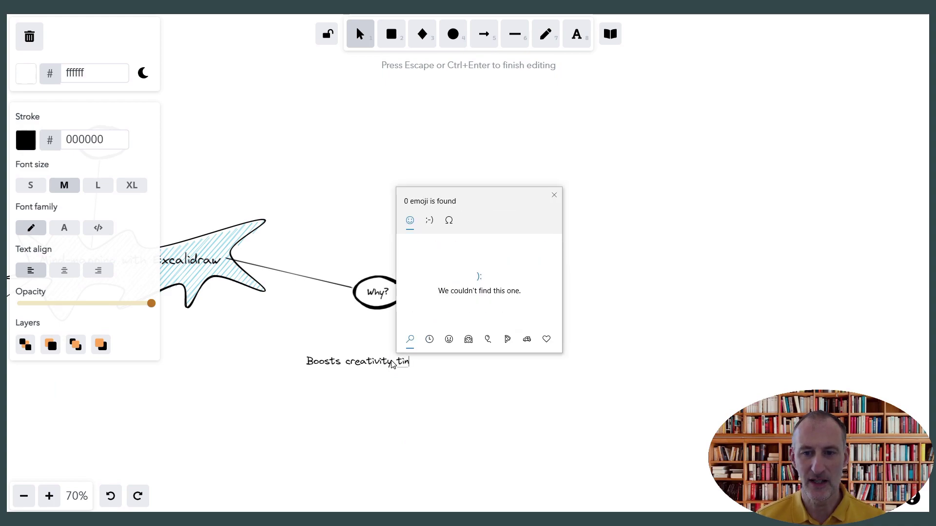
pyautogui.press('BackSpace')
pyautogui.write('hin')
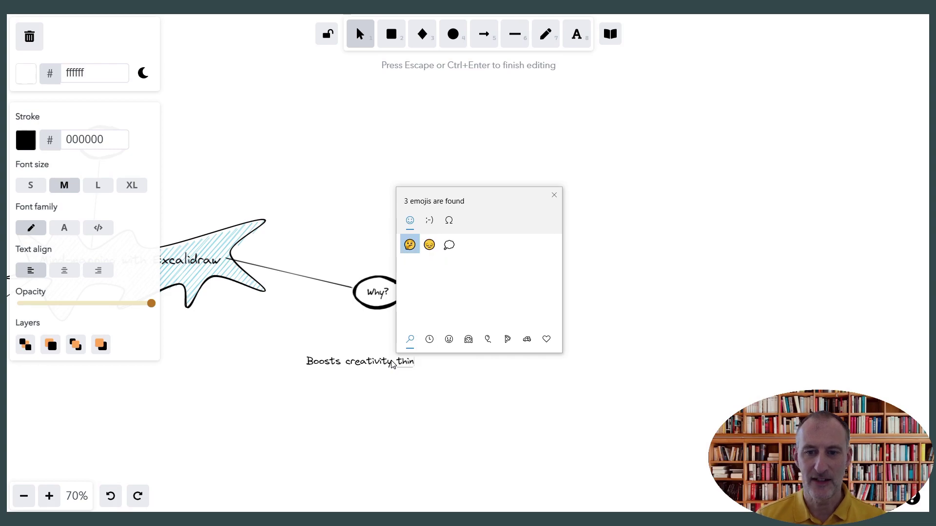
pyautogui.click(413, 243)
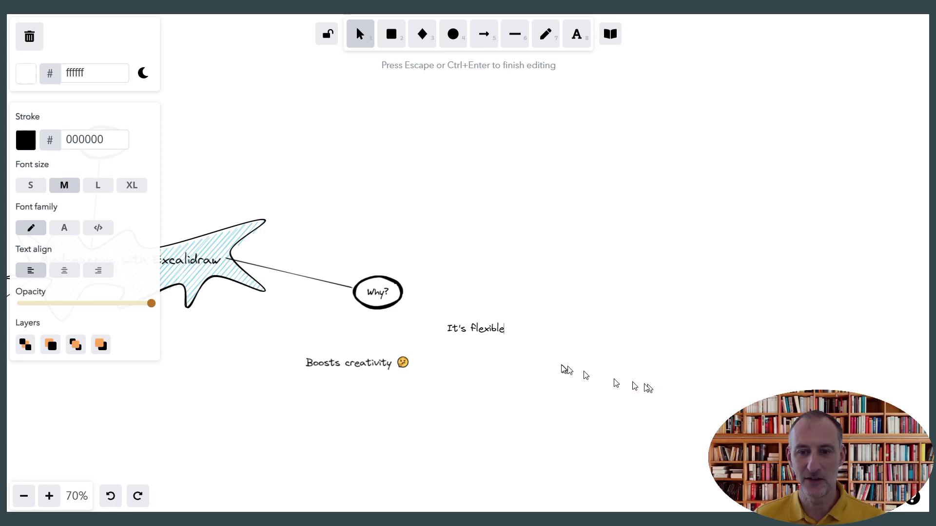
pyautogui.press('Escape')
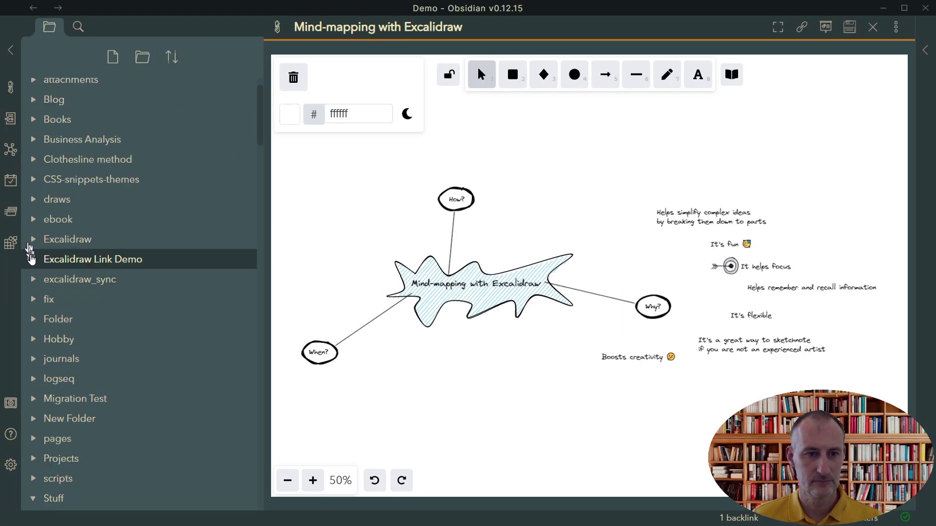
# Step: Scroll the canvas to make room for the visual vocabulary section
pyautogui.scroll(-3, 41, 341)
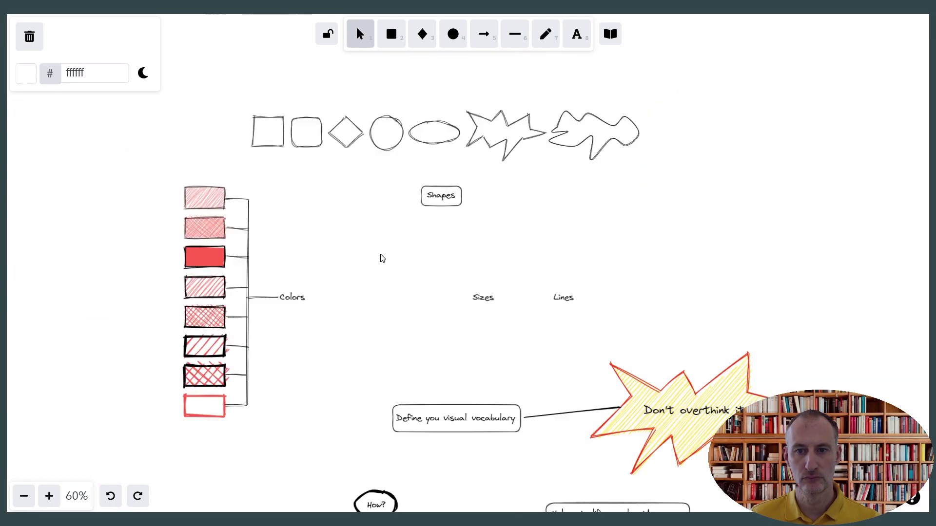
# Step: Box the Colors, Sizes and Lines labels and connect the vocabulary node to Colors and Shapes
pyautogui.moveTo(277, 288); pyautogui.dragTo(312, 308)
pyautogui.moveTo(467, 287); pyautogui.dragTo(500, 308)
pyautogui.moveTo(549, 287); pyautogui.dragTo(579, 308)
pyautogui.press('5')
pyautogui.moveTo(401, 405); pyautogui.dragTo(312, 310)
pyautogui.moveTo(428, 403); pyautogui.dragTo(429, 226)
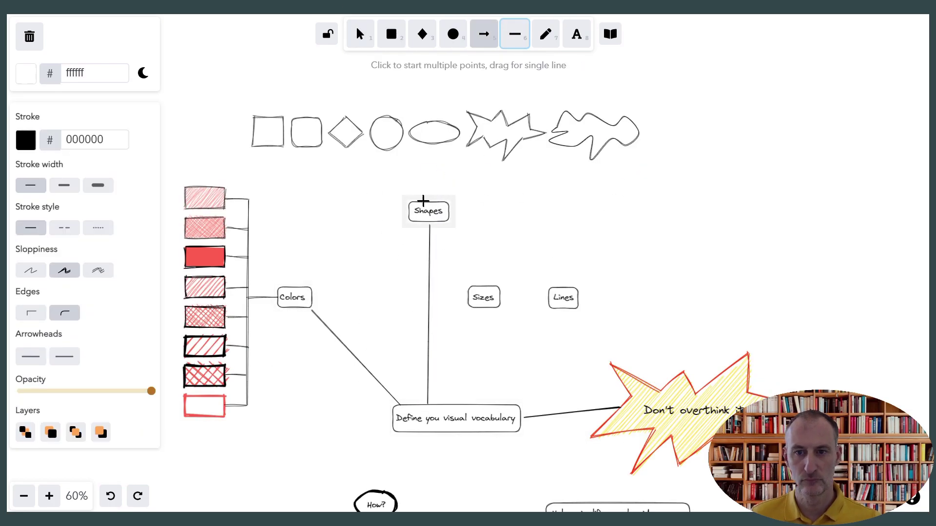
pyautogui.moveTo(578, 308); pyautogui.dragTo(626, 278)
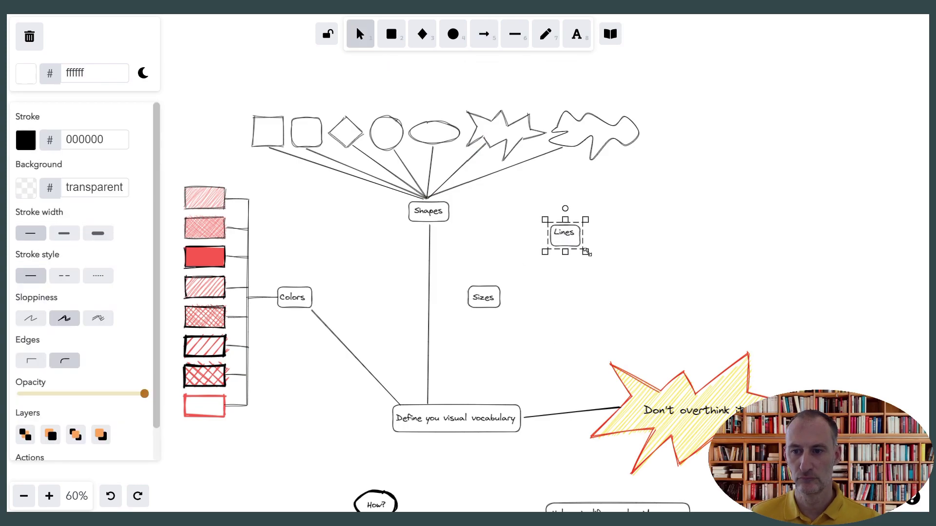
# Step: Draw a bracket line around the Lines label and a sample horizontal line in its box
pyautogui.scroll(5, 322, 227)
pyautogui.press('6')
pyautogui.press('Escape')
pyautogui.press('1')
pyautogui.moveTo(579, 225); pyautogui.dragTo(620, 221)
pyautogui.press('6')
pyautogui.moveTo(547, 253); pyautogui.dragTo(683, 253)
# Step: Duplicate the sample line and style the copies sloppy, thick, dashed and dotted
pyautogui.hotkey('ctrl', 'd')
pyautogui.click(618, 331)
pyautogui.click(615, 263)
pyautogui.click(98, 318)
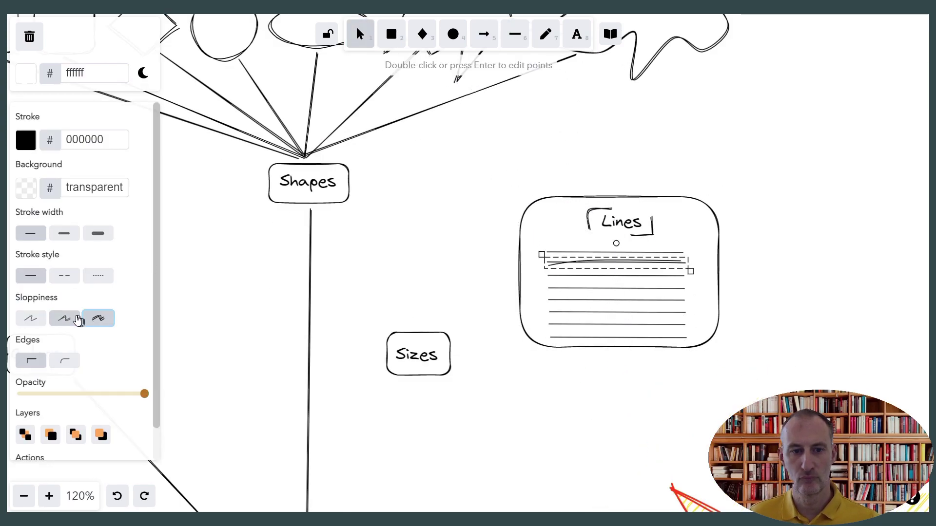
pyautogui.click(615, 276)
pyautogui.click(64, 234)
pyautogui.click(616, 288)
pyautogui.click(98, 233)
pyautogui.click(616, 300)
pyautogui.moveTo(618, 335); pyautogui.dragTo(619, 352)
# Step: Recolour sample lines to tomato and steelblue by colour name
pyautogui.click(615, 253)
pyautogui.click(94, 139)
pyautogui.write('tomato')
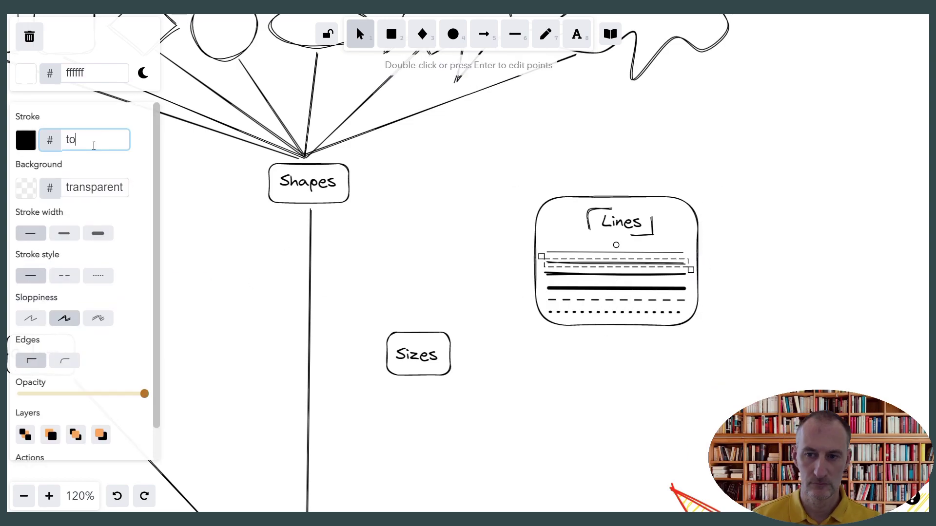
pyautogui.click(616, 288)
pyautogui.write('steelblue')
pyautogui.click(487, 263)
# Step: Box the Sizes label, move the Lines box left, and connect the vocabulary node to Lines and Sizes
pyautogui.scroll(-5, 488, 263)
pyautogui.moveTo(566, 211); pyautogui.dragTo(602, 236)
pyautogui.moveTo(563, 160); pyautogui.dragTo(488, 201)
pyautogui.moveTo(463, 206); pyautogui.dragTo(584, 215)
pyautogui.press('5')
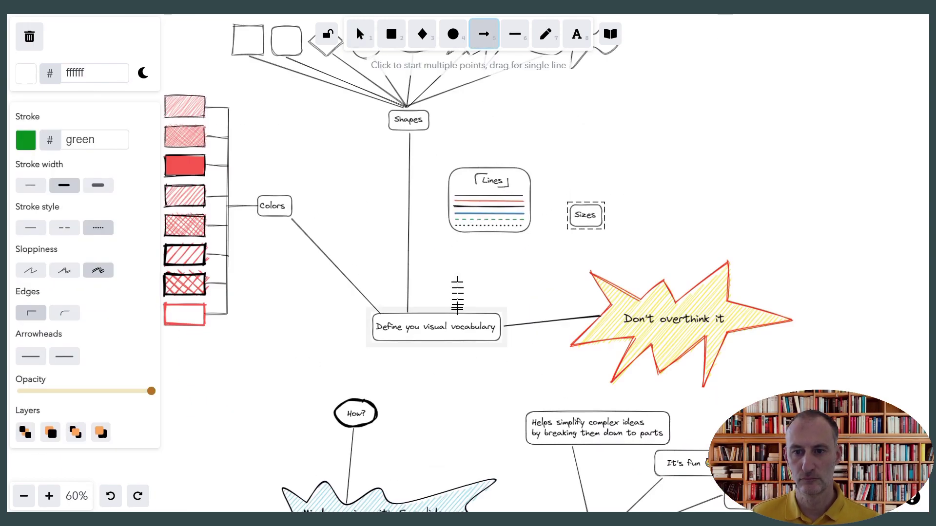
pyautogui.moveTo(457, 312); pyautogui.dragTo(487, 233)
pyautogui.press('5')
pyautogui.moveTo(487, 312); pyautogui.dragTo(575, 227)
# Step: Add 'small medium large extra large' size samples with matching font sizes, centred
pyautogui.doubleClick(623, 159)
pyautogui.write('small medium large extra large')
pyautogui.press('Escape')
pyautogui.click(64, 185)
pyautogui.click(97, 185)
pyautogui.moveTo(614, 146); pyautogui.dragTo(722, 229)
pyautogui.click(64, 271)
# Step: Group the size samples with the Sizes box, place the label below, and reposition the Colors group
pyautogui.moveTo(585, 215); pyautogui.dragTo(606, 213)
pyautogui.click(669, 212)
pyautogui.keyDown('shift'); pyautogui.click(637, 232); pyautogui.keyUp('shift')
pyautogui.moveTo(607, 145); pyautogui.dragTo(558, 228)
pyautogui.scroll(-2, 455, 163)
pyautogui.moveTo(282, 119); pyautogui.dragTo(397, 314)
pyautogui.moveTo(313, 298); pyautogui.dragTo(460, 230)
pyautogui.doubleClick(281, 217)
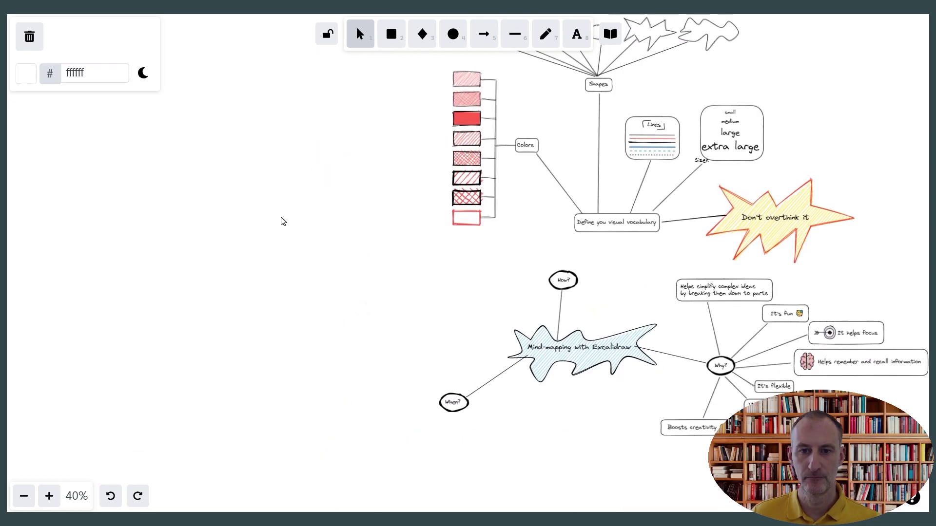
# Step: Create a grey-filled 'Best practices' box with a gear icon beside it
pyautogui.write('Best practices')
pyautogui.click(610, 34)
pyautogui.moveTo(535, 209); pyautogui.dragTo(326, 229)
pyautogui.click(392, 33)
pyautogui.moveTo(247, 192); pyautogui.dragTo(345, 240)
pyautogui.scroll(6, 304, 216)
pyautogui.click(303, 202)
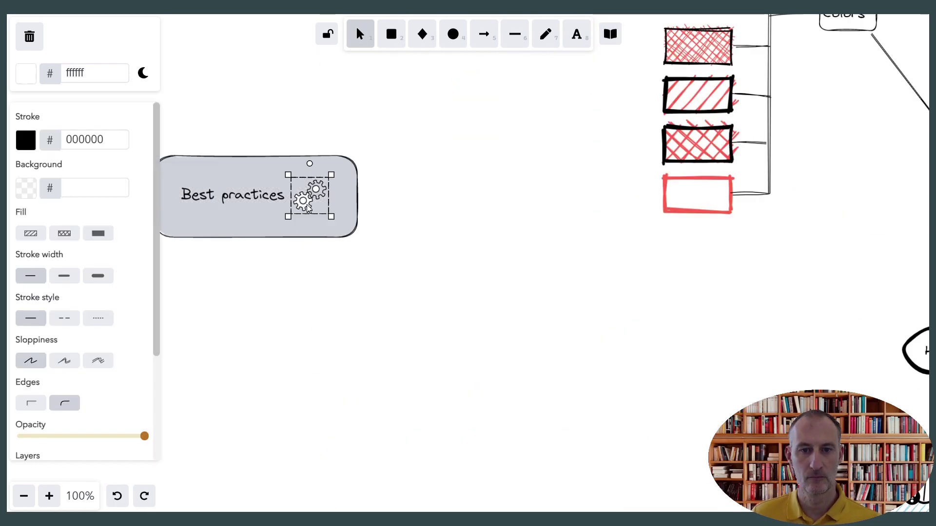
# Step: Fill the upper gear icon with grey
pyautogui.doubleClick(316, 189)
pyautogui.press('g')
pyautogui.press('3')
pyautogui.scroll(-4, 310, 194)
# Step: Add tip notes: a ❓ emoji, 'Learn hotkeys', 'Develop your stencil library of icons' and Drag & Drop links
pyautogui.doubleClick(324, 203)
pyautogui.write('❓')
pyautogui.press('Return')
pyautogui.write('sy')
pyautogui.doubleClick(334, 239)
pyautogui.write('Learn hotkeys')
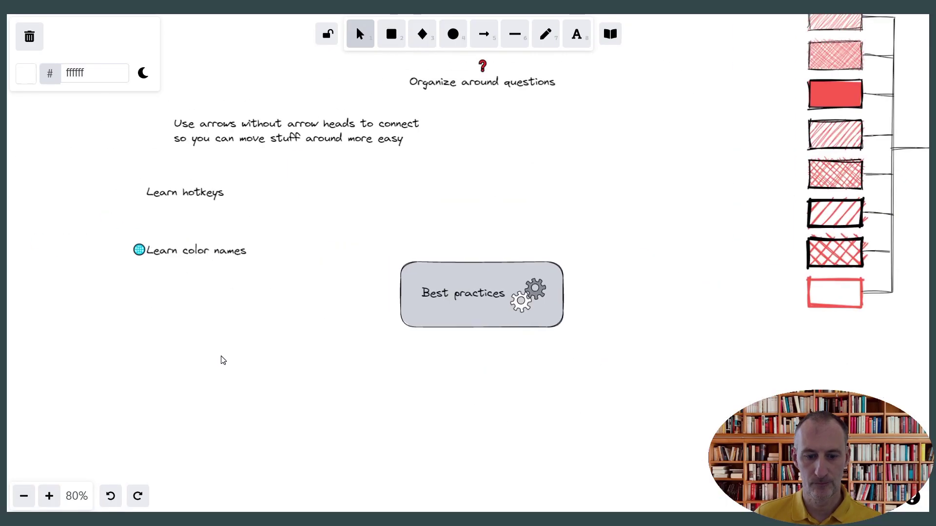
pyautogui.doubleClick(166, 324)
pyautogui.write('Develop your stencil library of icons')
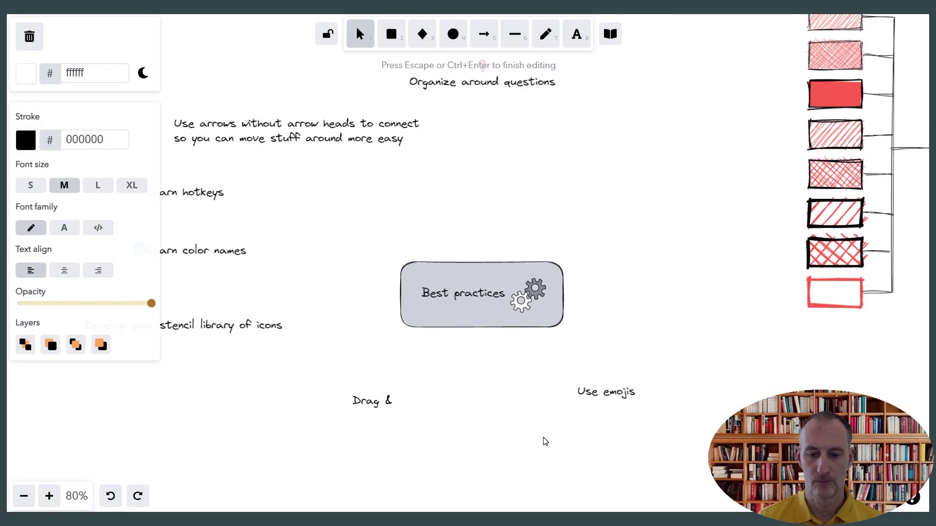
pyautogui.write('al) links')
pyautogui.press('Escape')
# Step: Connect Best practices to each tip, from Organize around questions to Use emojis
pyautogui.press('5')
pyautogui.moveTo(490, 291); pyautogui.dragTo(499, 128)
pyautogui.moveTo(477, 291); pyautogui.dragTo(317, 184)
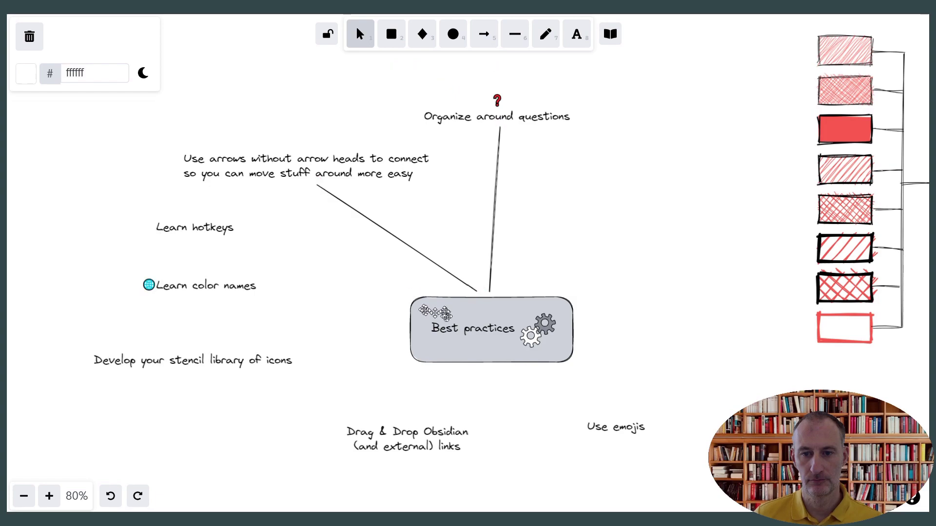
pyautogui.moveTo(411, 294); pyautogui.dragTo(238, 231)
pyautogui.moveTo(404, 315); pyautogui.dragTo(258, 287)
pyautogui.press('5')
pyautogui.moveTo(409, 336); pyautogui.dragTo(294, 358)
pyautogui.moveTo(445, 365); pyautogui.dragTo(408, 418)
pyautogui.moveTo(517, 366); pyautogui.dragTo(585, 414)
# Step: Move the Best practices group and rearrange its tip labels, including Learn hotkeys and Learn color names
pyautogui.scroll(-3, 516, 367)
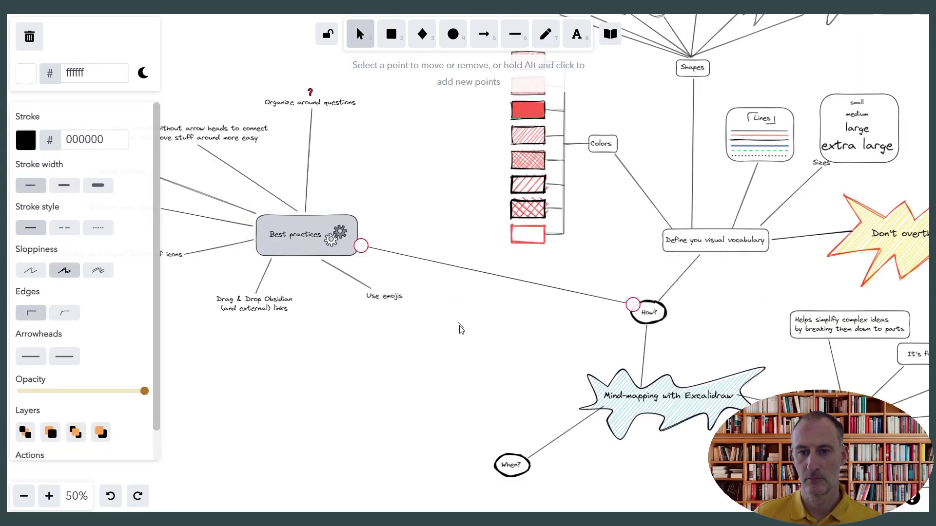
pyautogui.moveTo(481, 378); pyautogui.dragTo(54, 86)
pyautogui.moveTo(306, 234); pyautogui.dragTo(421, 235)
pyautogui.hscroll(-5, 468, 264)
pyautogui.moveTo(648, 272); pyautogui.dragTo(650, 309)
pyautogui.click(639, 161)
pyautogui.moveTo(592, 150); pyautogui.dragTo(691, 177)
pyautogui.moveTo(463, 246); pyautogui.dragTo(540, 253)
pyautogui.moveTo(469, 282); pyautogui.dragTo(531, 282)
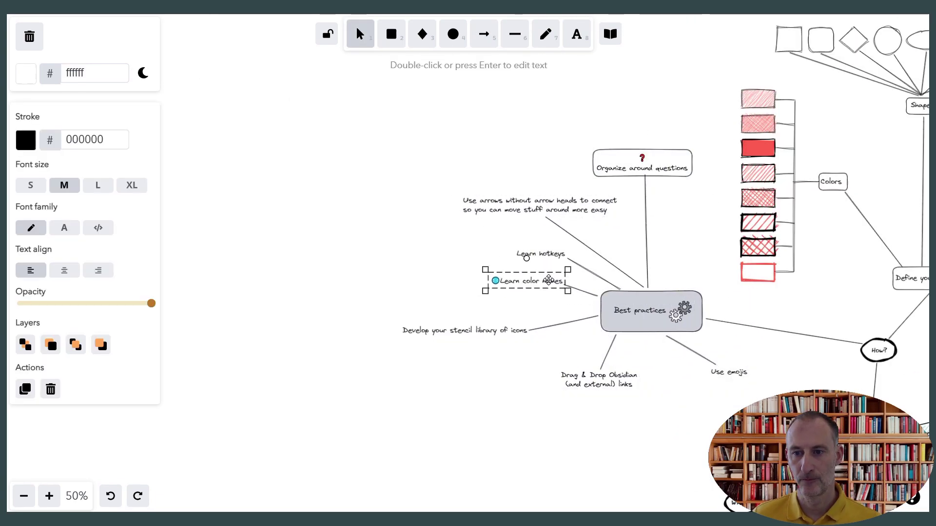
pyautogui.moveTo(492, 331); pyautogui.dragTo(533, 305)
pyautogui.moveTo(728, 372); pyautogui.dragTo(546, 344)
pyautogui.scroll(-5, 536, 293)
# Step: Add notes '📁 To files from File Explorer' and 'Block references with'
pyautogui.doubleClick(419, 275)
pyautogui.write('To files from File Explorer')
pyautogui.press('Home')
pyautogui.write('📁')
pyautogui.press('Return')
pyautogui.press('Escape')
pyautogui.doubleClick(502, 286)
pyautogui.write('Block references with')
pyautogui.press('Return')
pyautogui.press('Escape')
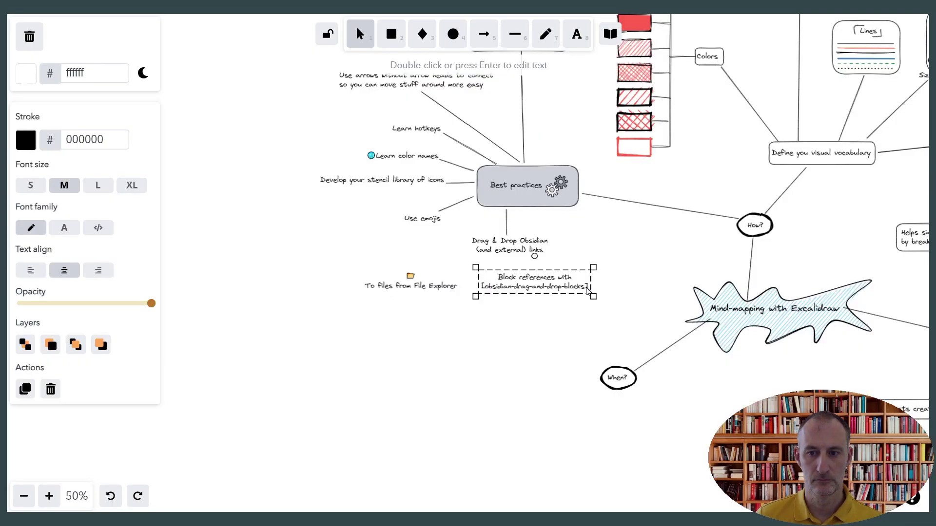
# Step: Shift the To files note and connect Drag & Drop to the link notes
pyautogui.moveTo(438, 285); pyautogui.dragTo(462, 292)
pyautogui.press('5')
pyautogui.moveTo(506, 256); pyautogui.dragTo(568, 276)
pyautogui.scroll(-2, 557, 319)
pyautogui.scroll(-1, 557, 319)
# Step: Shift the Shapes row with its label down and move the Lines box down-left
pyautogui.click(625, 287)
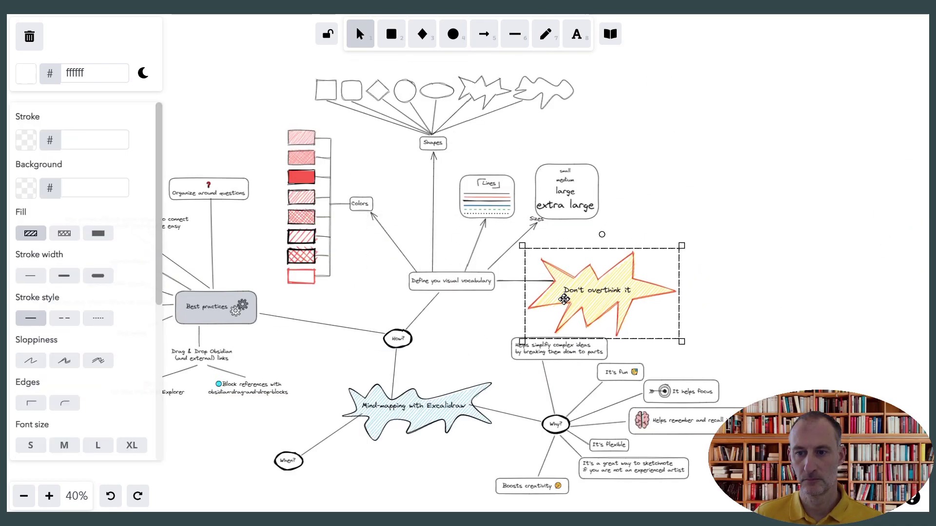
pyautogui.click(506, 280)
pyautogui.scroll(-3, 355, 88)
pyautogui.scroll(5, 326, 100)
pyautogui.doubleClick(327, 100)
pyautogui.press('Escape')
pyautogui.moveTo(288, 58); pyautogui.dragTo(699, 178)
pyautogui.moveTo(474, 170); pyautogui.dragTo(473, 206)
pyautogui.moveTo(554, 251); pyautogui.dragTo(531, 288)
# Step: Place a brainstorming icon from the library beside Group brainstorming, removing its Mission label
pyautogui.scroll(-5, 363, 263)
pyautogui.doubleClick(553, 291)
pyautogui.click(610, 34)
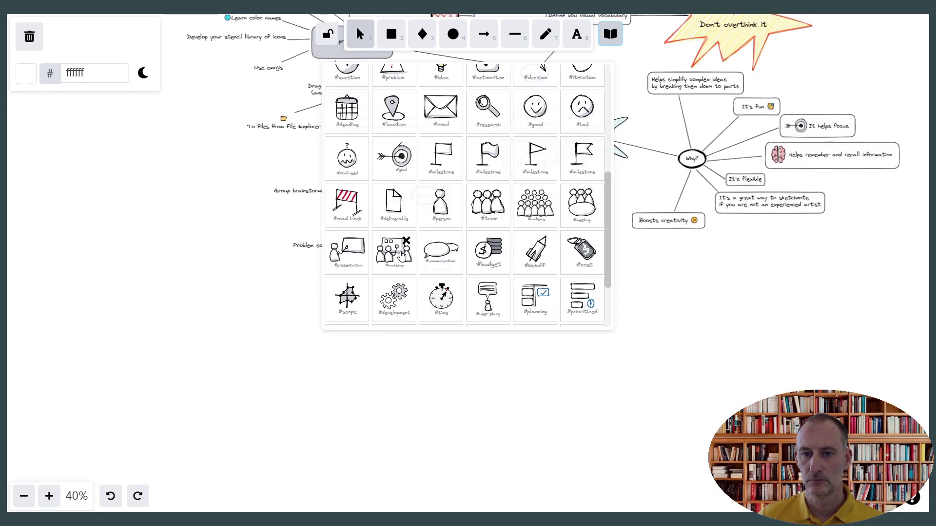
pyautogui.moveTo(392, 250); pyautogui.dragTo(296, 272)
pyautogui.press('Escape')
pyautogui.scroll(10, 298, 270)
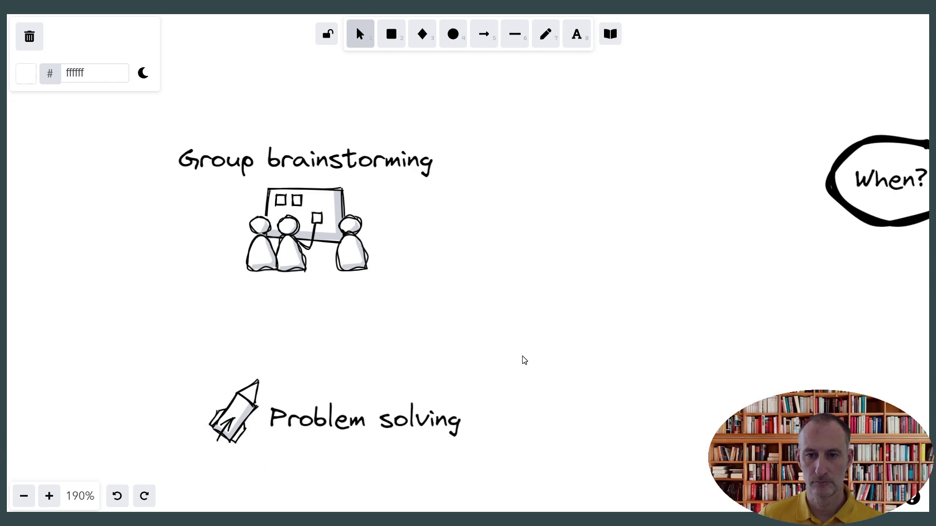
pyautogui.scroll(-6, 522, 360)
pyautogui.press('r')
# Step: Box Group brainstorming and To plan your day, and add the note 'Around a self-reflective question'
pyautogui.moveTo(367, 232); pyautogui.dragTo(531, 318)
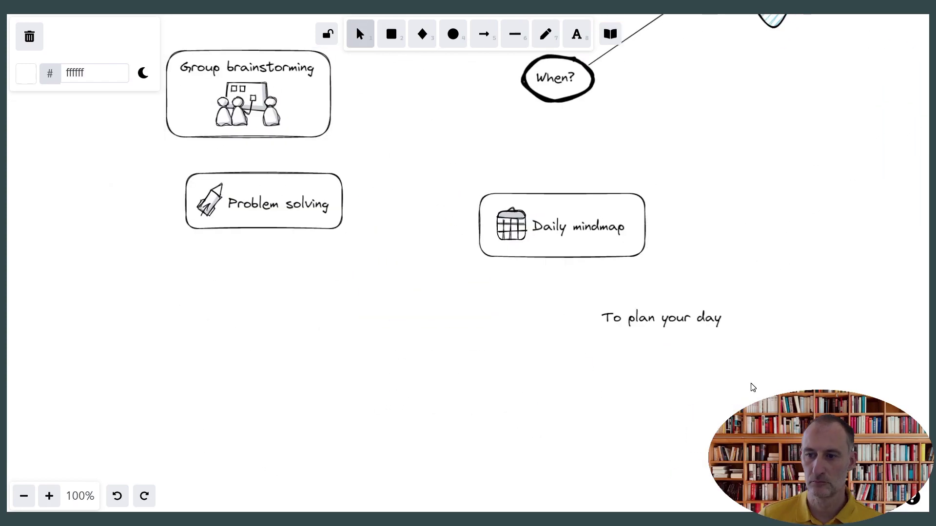
pyautogui.hotkey('ctrl', 'v')
pyautogui.press('r')
pyautogui.moveTo(585, 291); pyautogui.dragTo(773, 340)
pyautogui.doubleClick(336, 325)
pyautogui.write('Around a self-reflective question')
pyautogui.press('Escape')
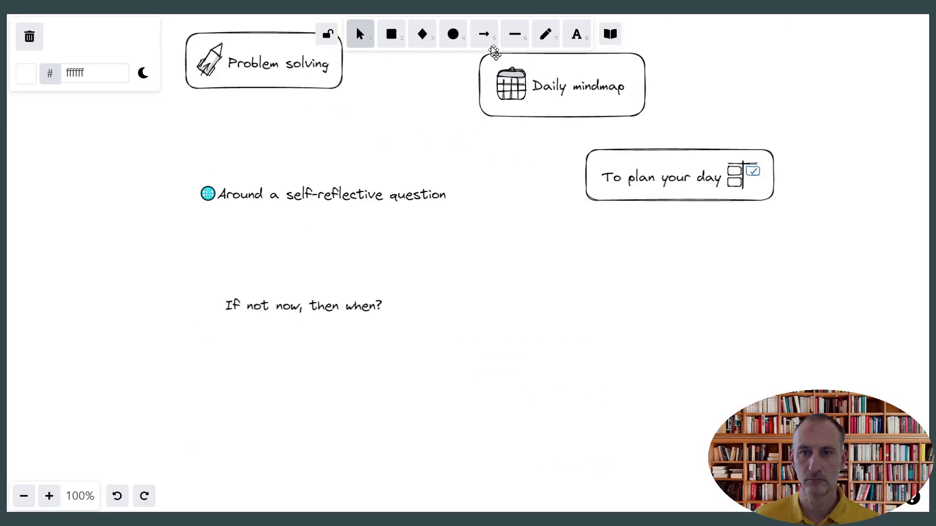
# Step: Draw a gold-filled star outline around 'If not now, then when?'
pyautogui.click(515, 34)
pyautogui.click(213, 278)
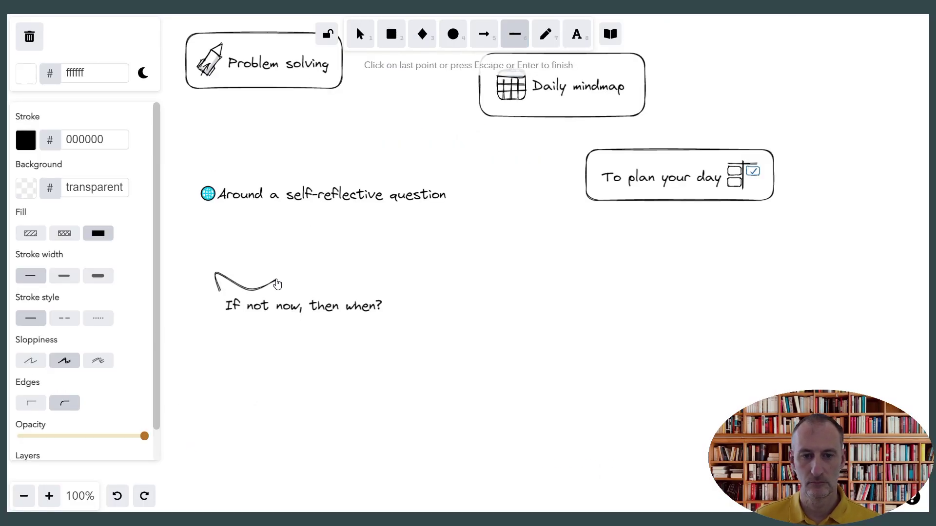
pyautogui.click(422, 291)
pyautogui.click(213, 278)
pyautogui.press('Escape')
pyautogui.click(95, 109)
pyautogui.write('gold')
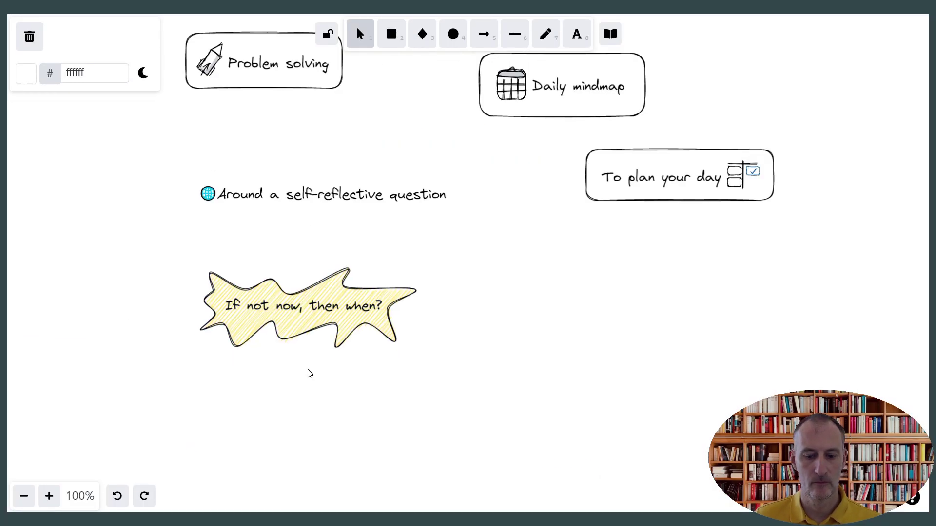
pyautogui.moveTo(416, 346); pyautogui.dragTo(387, 339)
pyautogui.press('r')
# Step: Add rectangles around the question example and connect the star and question note to the dashed example box
pyautogui.moveTo(381, 233); pyautogui.dragTo(468, 261)
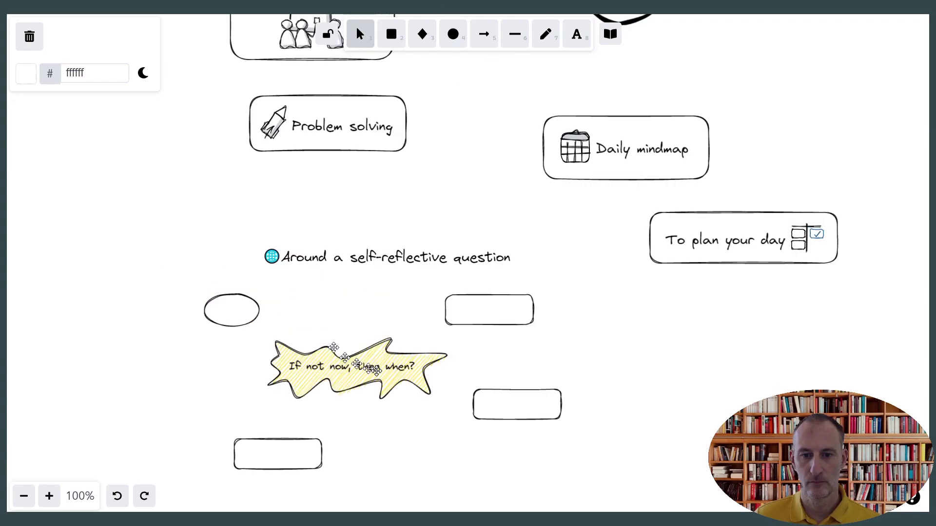
pyautogui.press('5')
pyautogui.moveTo(404, 351); pyautogui.dragTo(445, 317)
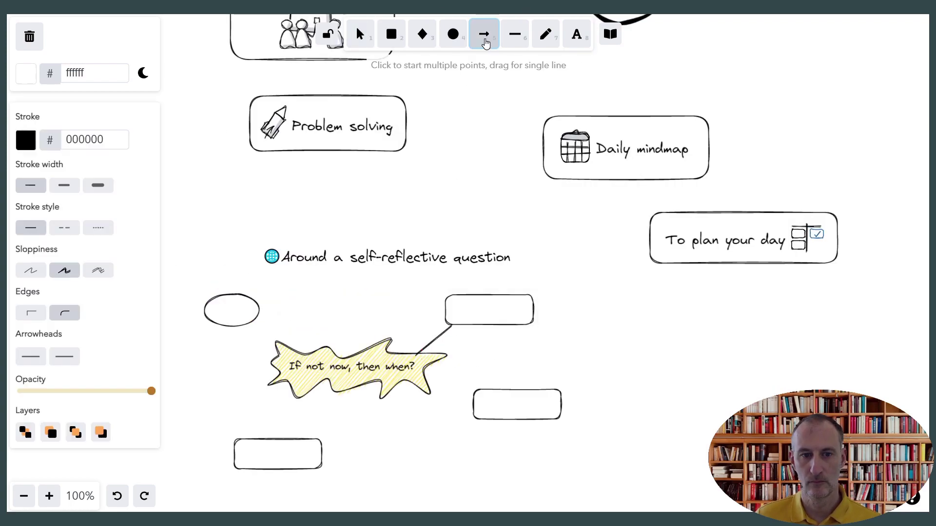
pyautogui.moveTo(341, 390); pyautogui.dragTo(278, 441)
pyautogui.press('r')
pyautogui.moveTo(216, 326); pyautogui.dragTo(584, 509)
pyautogui.scroll(-2, 222, 216)
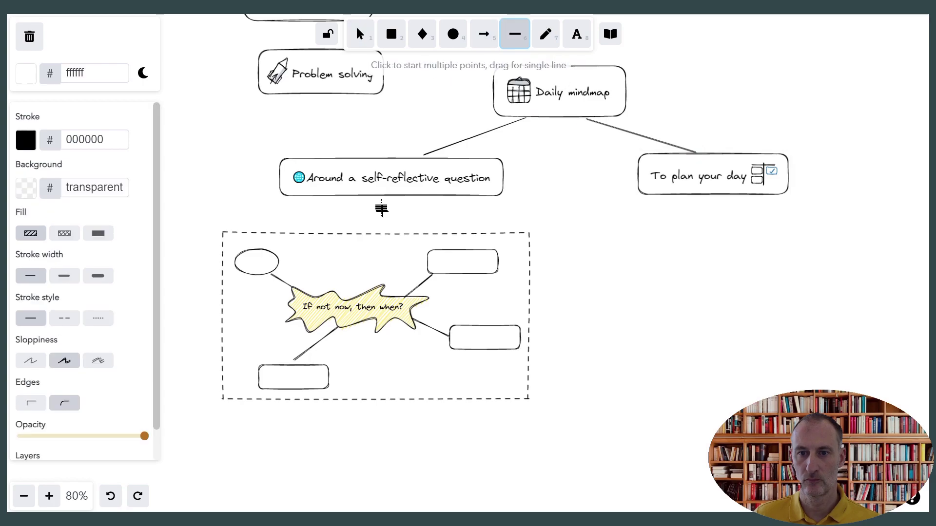
pyautogui.click(382, 233)
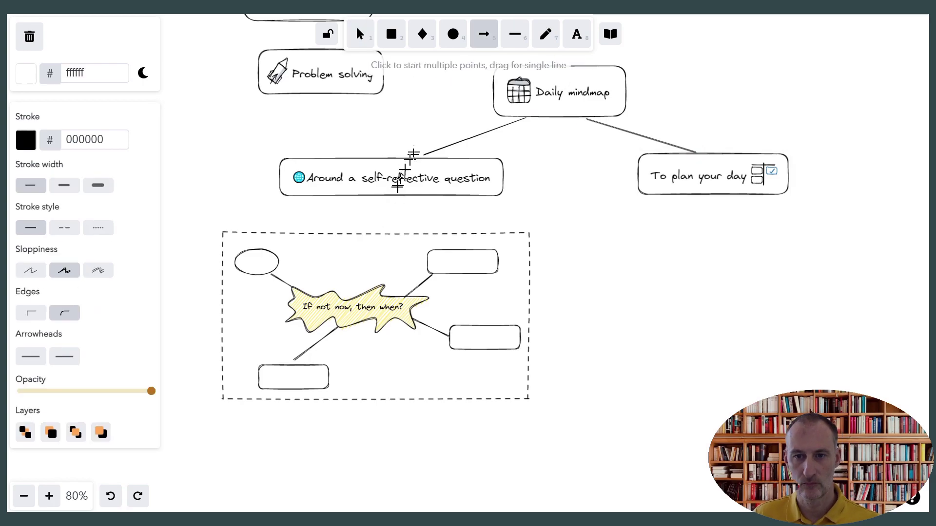
pyautogui.scroll(-5, 390, 205)
pyautogui.click(390, 196)
pyautogui.press('Escape')
# Step: Reattach the Group brainstorming and Problem solving connectors to When? and move both boxes beside it
pyautogui.click(471, 406)
pyautogui.doubleClick(444, 298)
pyautogui.moveTo(431, 306); pyautogui.dragTo(407, 255)
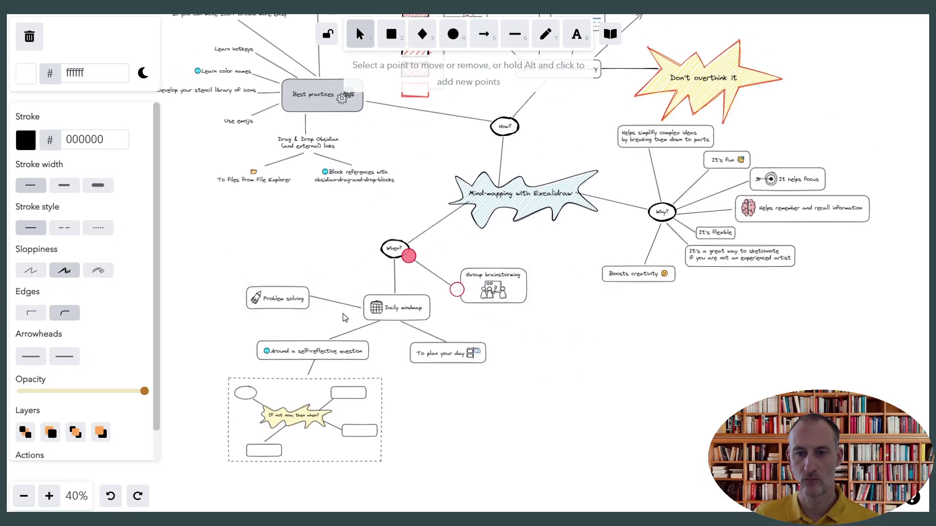
pyautogui.moveTo(277, 298); pyautogui.dragTo(299, 255)
pyautogui.moveTo(493, 285); pyautogui.dragTo(466, 265)
pyautogui.moveTo(522, 472); pyautogui.dragTo(168, 314)
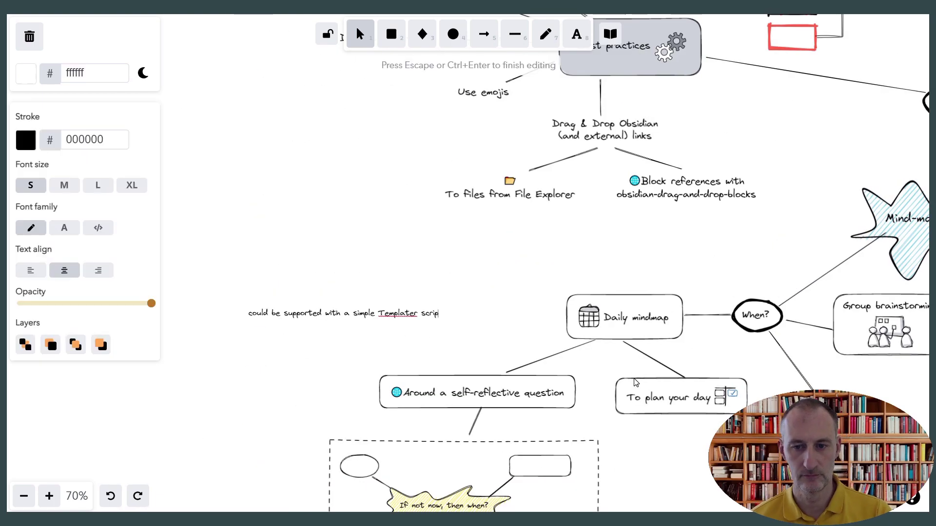
# Step: Edit the Templater script note to start with a capital C and prefix it with 💡
pyautogui.write('...')
pyautogui.press('Escape')
pyautogui.press('Return')
pyautogui.press('Home')
pyautogui.press('super+period')
pyautogui.press('Return')
pyautogui.press('Escape')
pyautogui.press('5')
pyautogui.press('Escape')
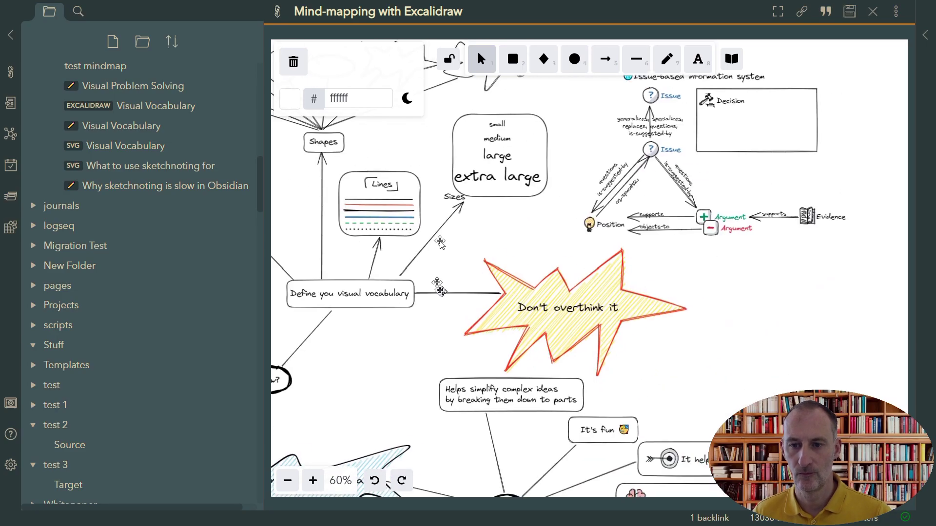
# Step: Select the 'An example' label off the visual-vocabulary branch
pyautogui.click(517, 233)
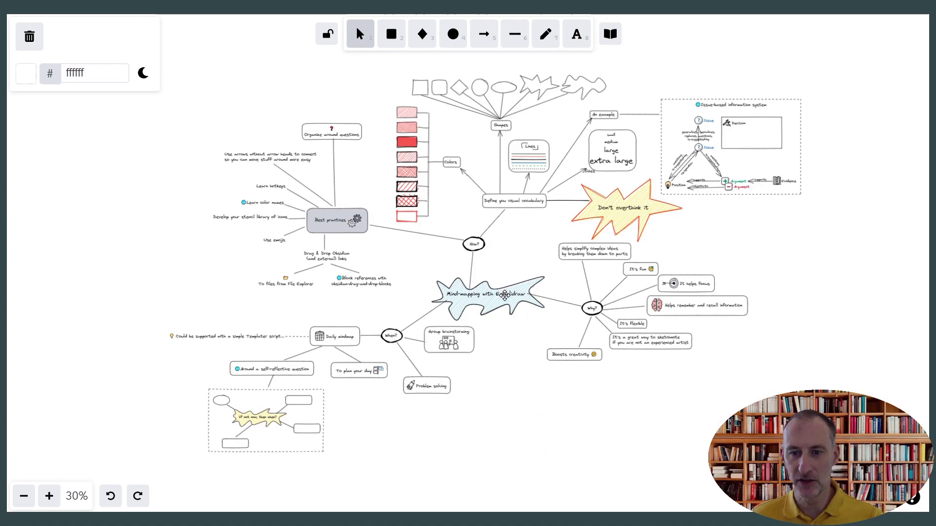
# Step: Pan from the Why? and How? branches to the Shapes row, then edit the 'Define you visual vocabulary' label
pyautogui.scroll(4, 532, 276)
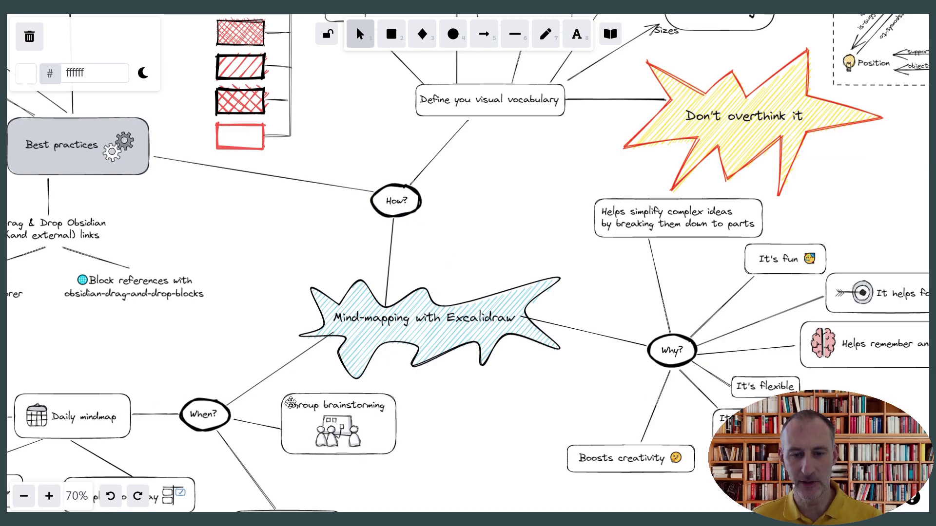
pyautogui.hscroll(7, 555, 298)
pyautogui.scroll(-1, 555, 298)
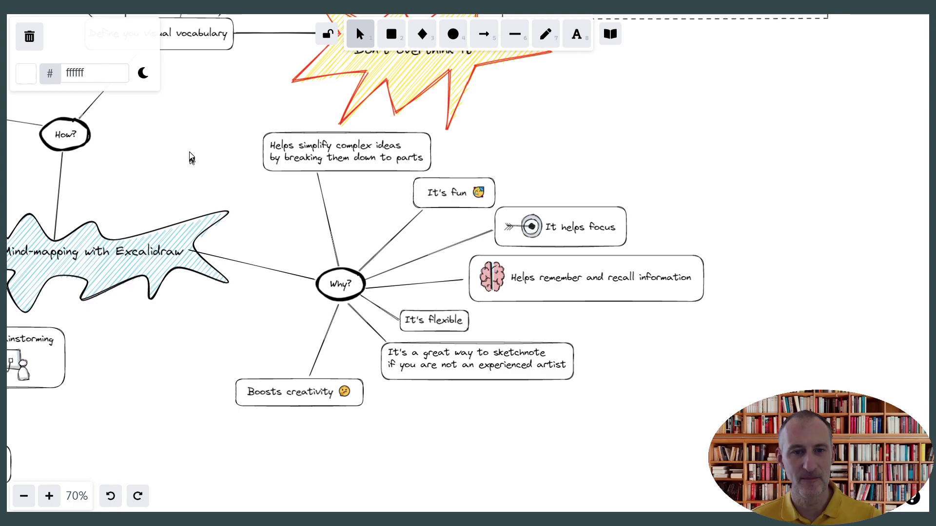
pyautogui.scroll(-3, 190, 153)
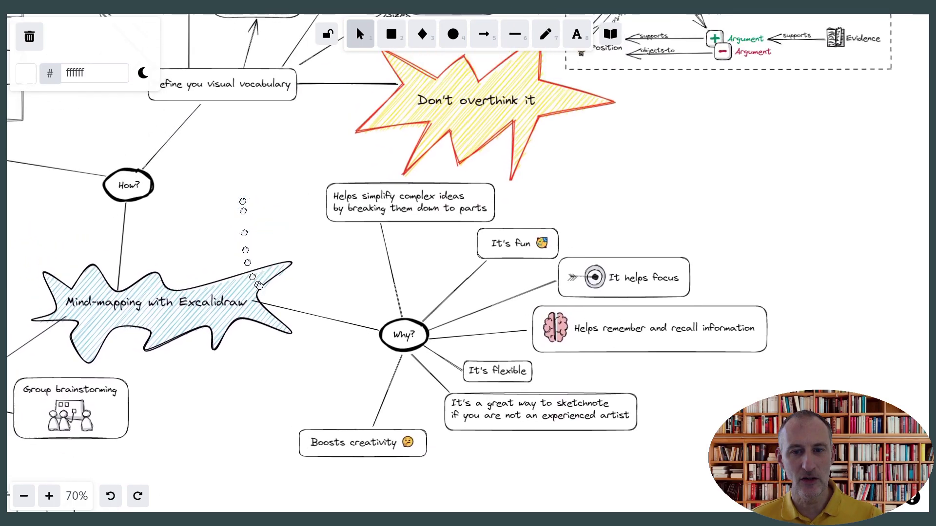
pyautogui.moveTo(266, 292); pyautogui.dragTo(477, 502)
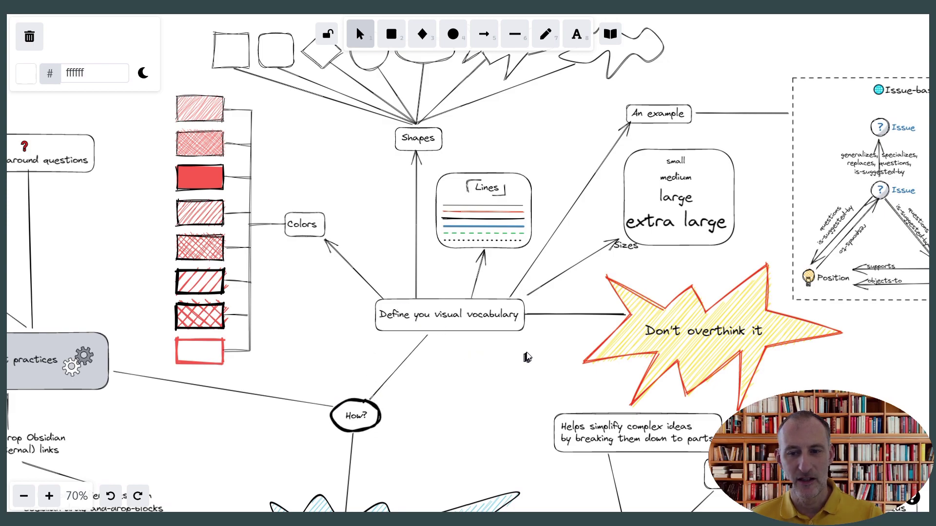
pyautogui.moveTo(538, 352); pyautogui.dragTo(447, 419)
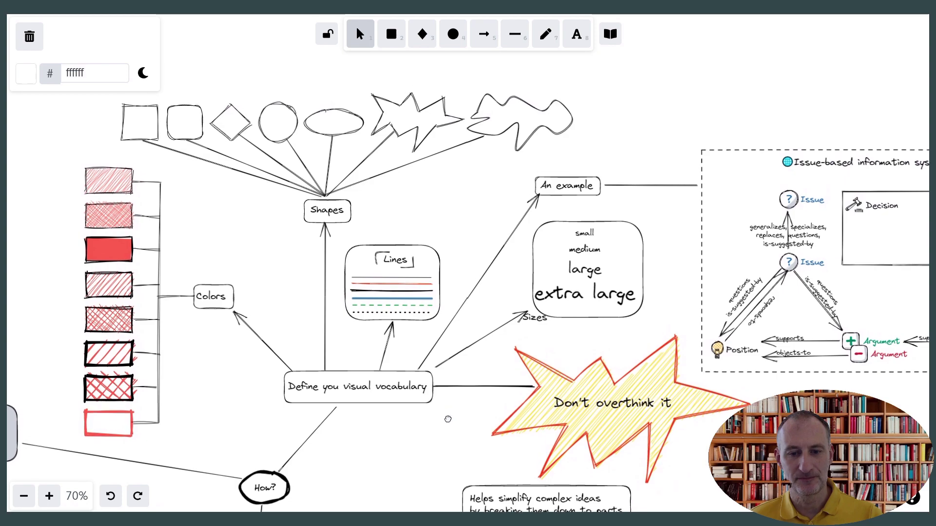
pyautogui.click(393, 387)
pyautogui.doubleClick(396, 387)
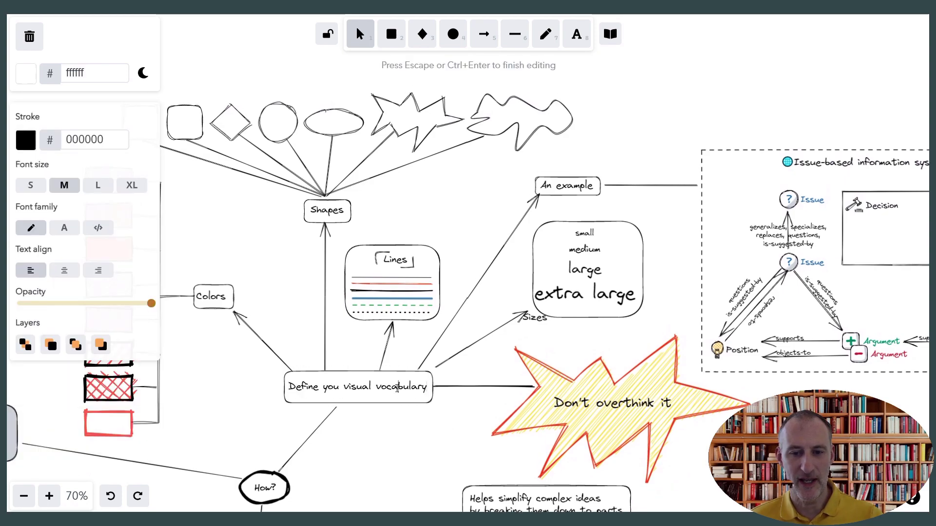
# Step: Replace 'vocabulary' with 'grammar' so the label reads 'Define you visual grammar'
pyautogui.doubleClick(396, 388)
pyautogui.write('g')
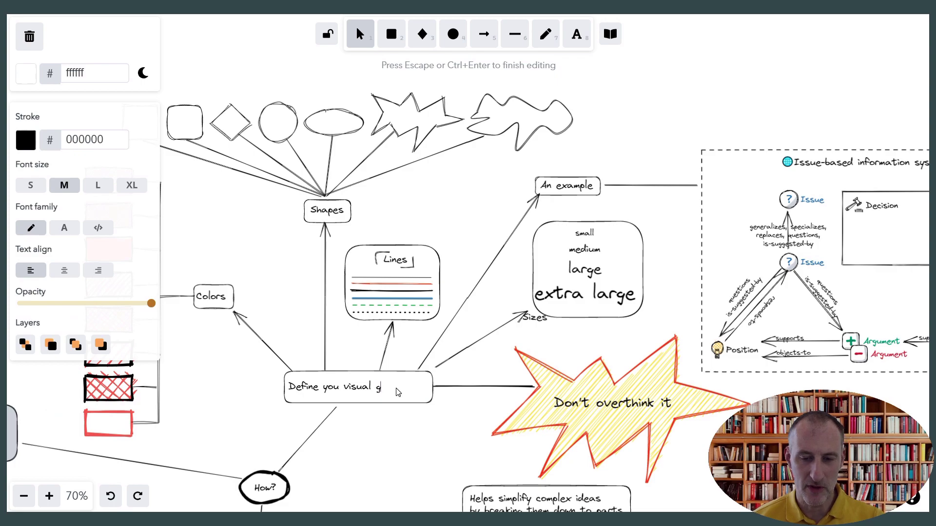
pyautogui.write('rammar')
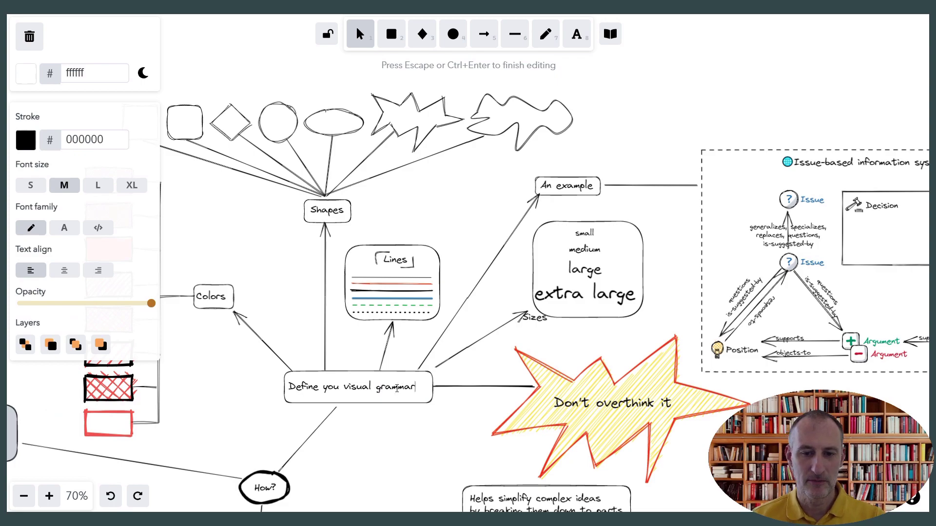
pyautogui.click(403, 432)
pyautogui.click(376, 392)
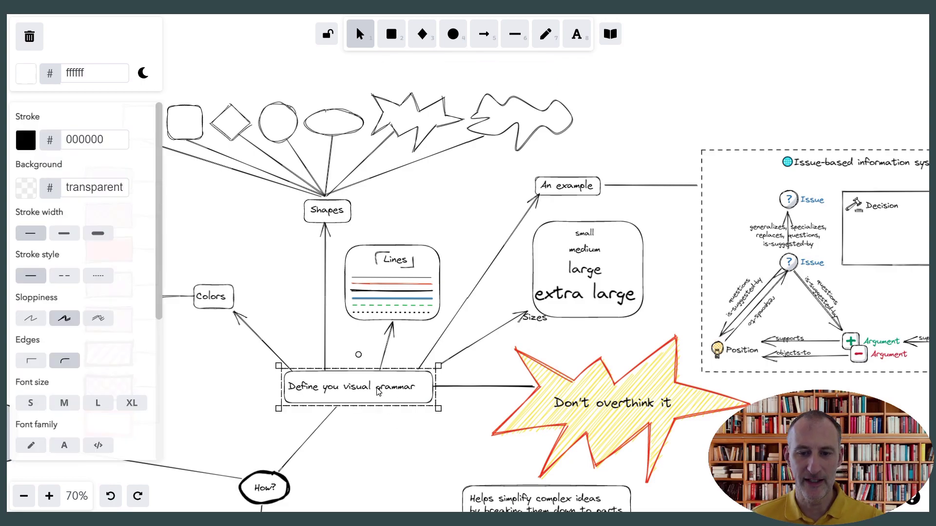
pyautogui.click(374, 390)
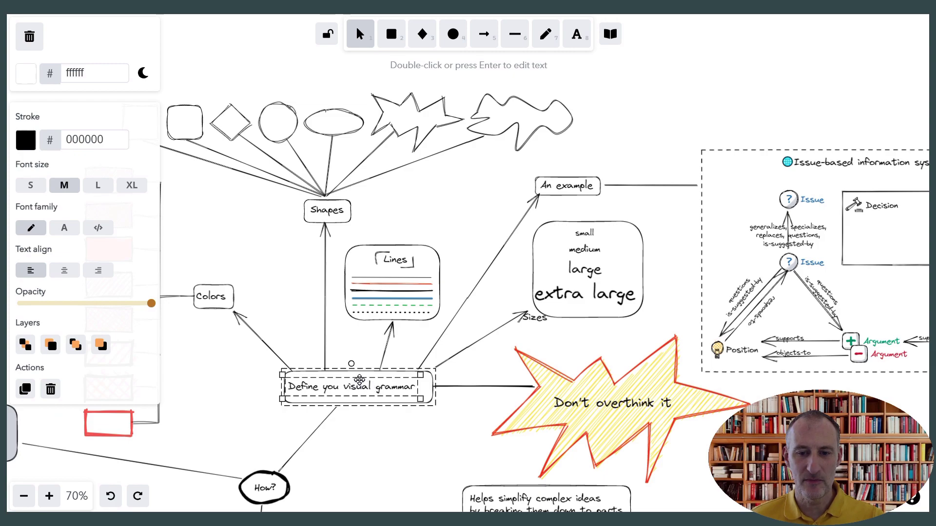
pyautogui.press('Escape')
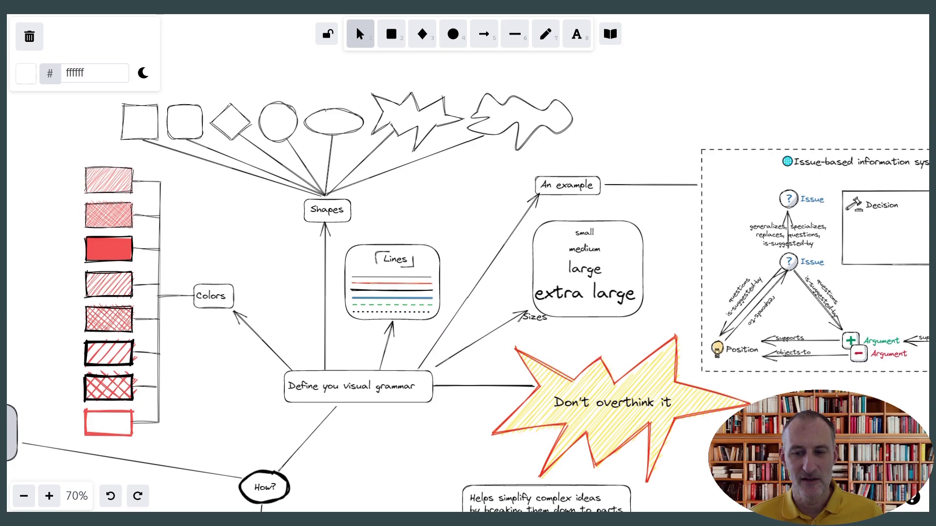
pyautogui.scroll(-4, 430, 314)
pyautogui.hscroll(6, 430, 313)
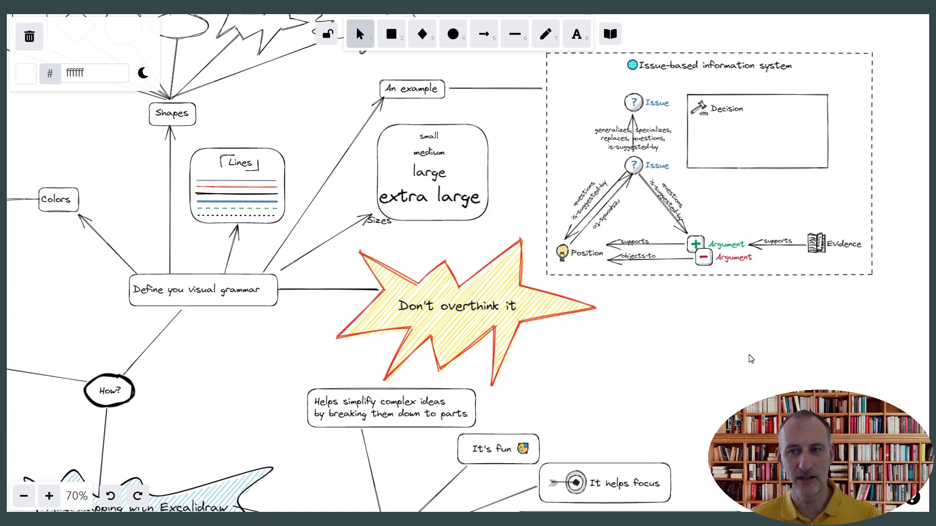
pyautogui.moveTo(747, 355); pyautogui.dragTo(495, 390)
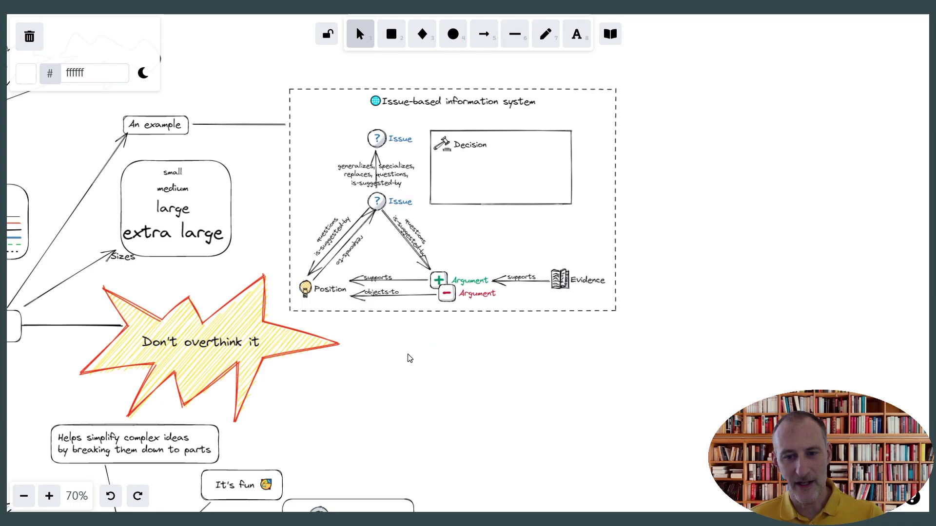
# Step: Pan to Best practices and move the 'Use arrows without arrow heads' tip up and left
pyautogui.hscroll(-10, 409, 355)
pyautogui.moveTo(599, 449); pyautogui.dragTo(773, 366)
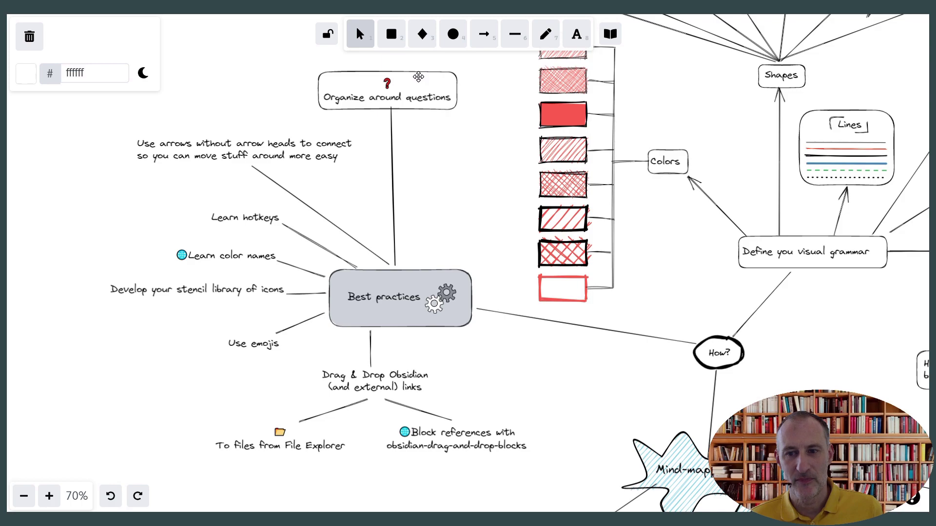
pyautogui.moveTo(693, 317); pyautogui.dragTo(485, 109)
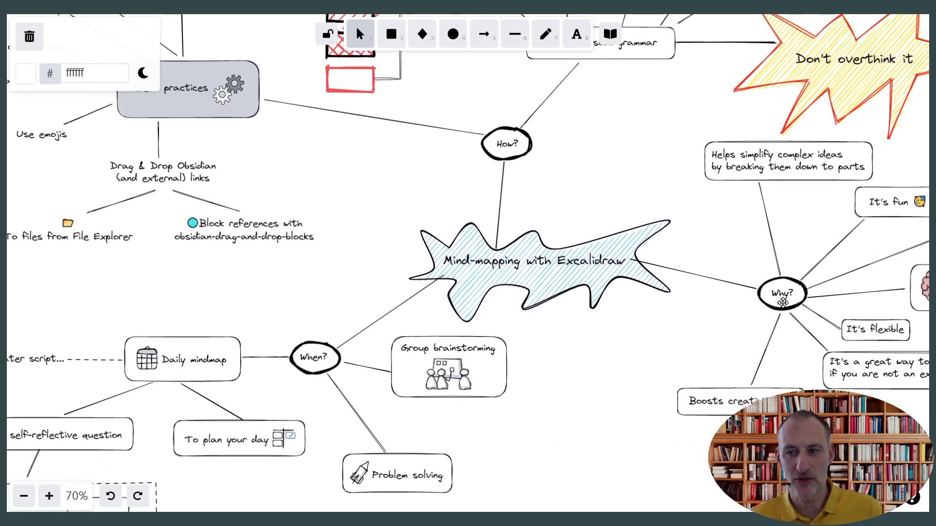
pyautogui.moveTo(371, 186); pyautogui.dragTo(558, 413)
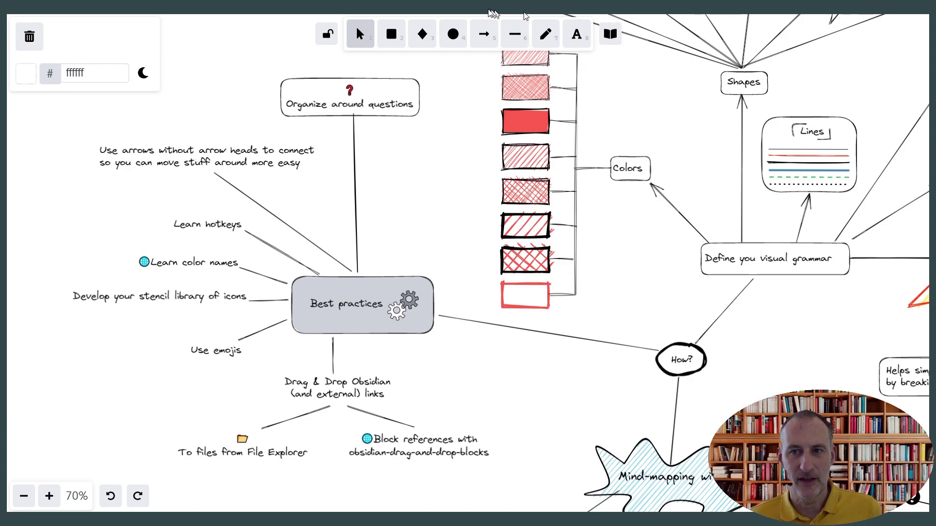
pyautogui.moveTo(261, 150); pyautogui.dragTo(219, 153)
pyautogui.click(432, 200)
pyautogui.click(409, 182)
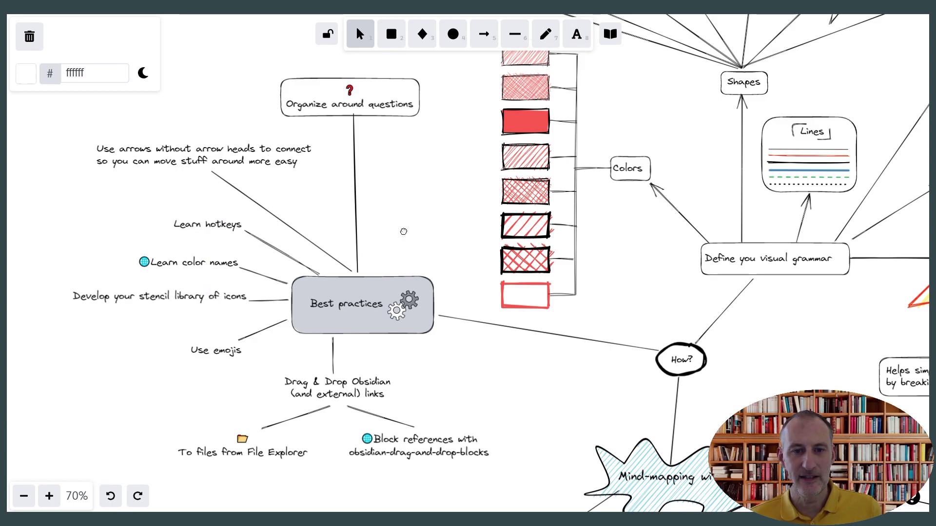
pyautogui.moveTo(403, 232); pyautogui.dragTo(531, 172)
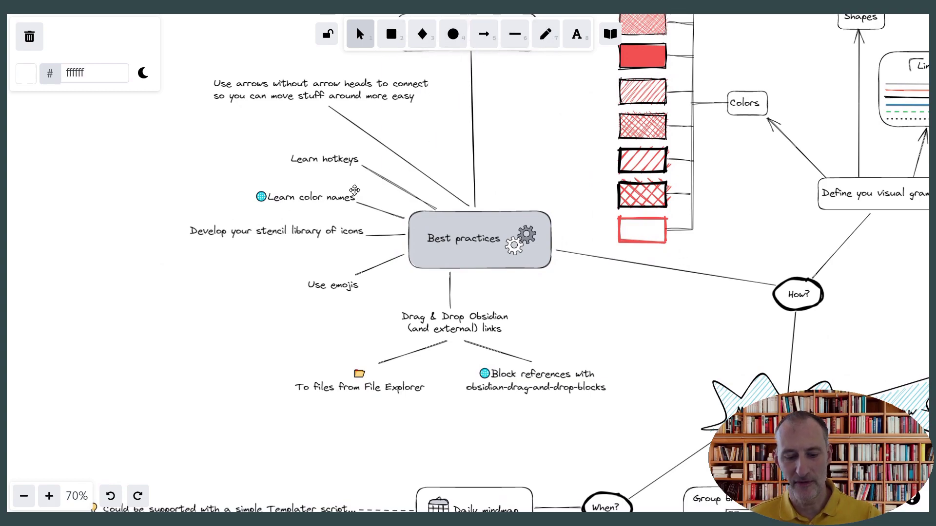
pyautogui.press('r')
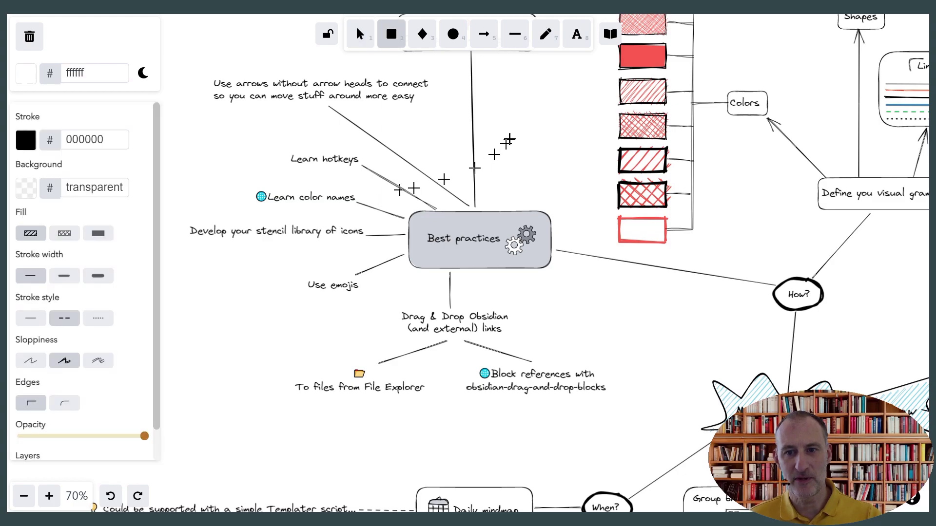
pyautogui.moveTo(502, 119)
pyautogui.mouseDown()
pyautogui.moveTo(539, 156)
pyautogui.moveTo(571, 161)
pyautogui.mouseUp()
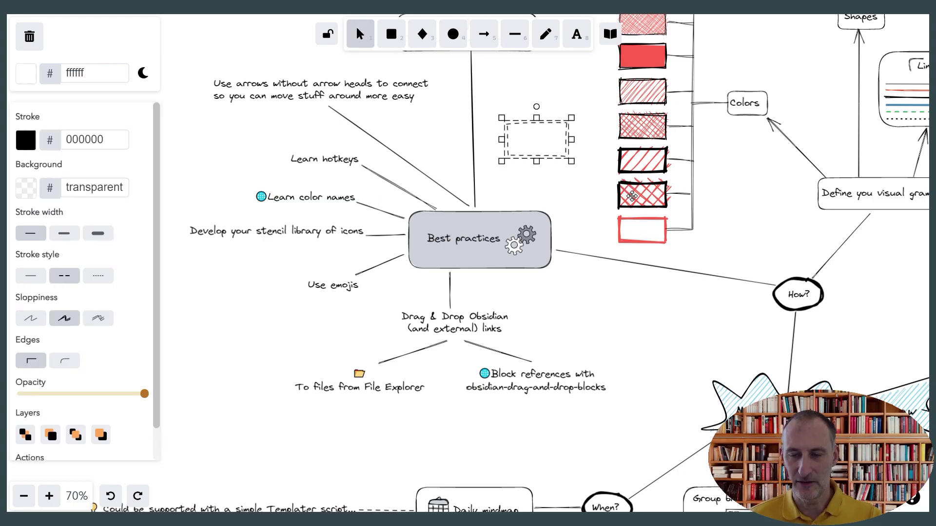
pyautogui.press('Delete')
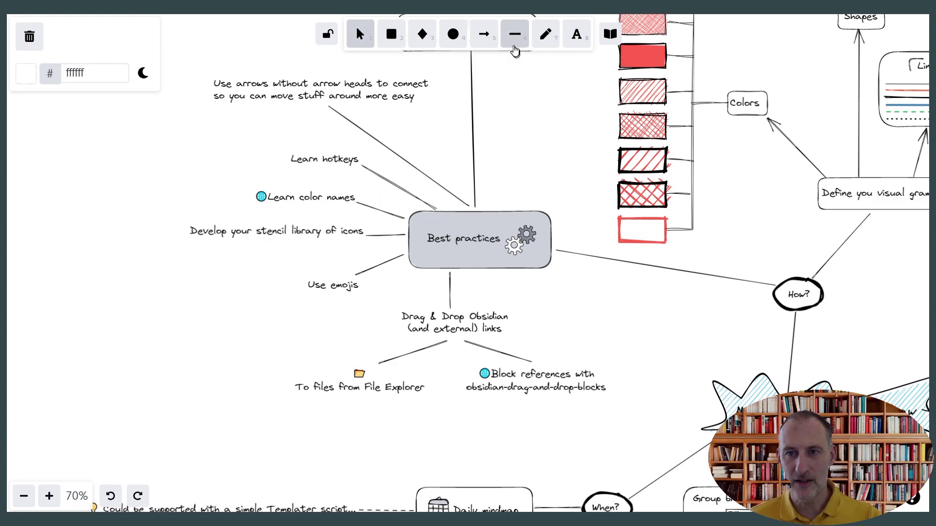
pyautogui.press('a')
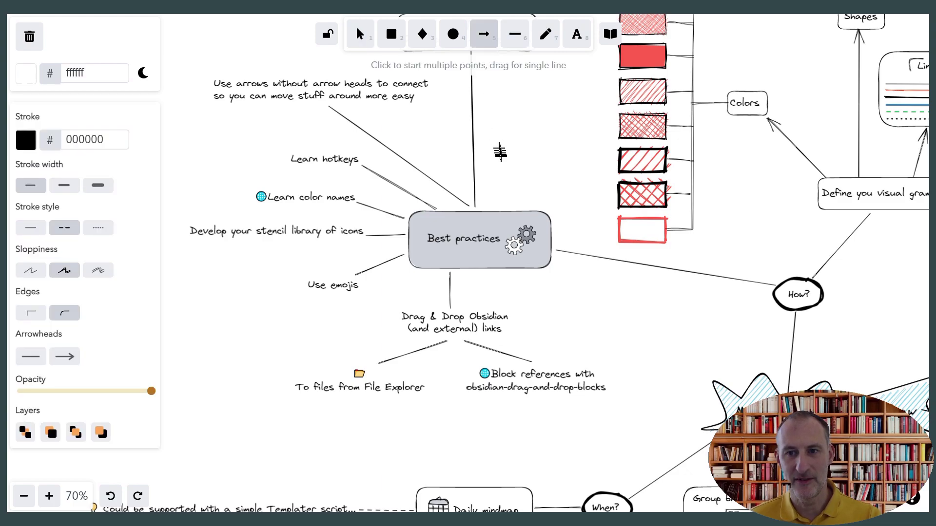
pyautogui.moveTo(496, 162)
pyautogui.mouseDown()
pyautogui.moveTo(534, 120)
pyautogui.moveTo(554, 114)
pyautogui.mouseUp()
pyautogui.press('Delete')
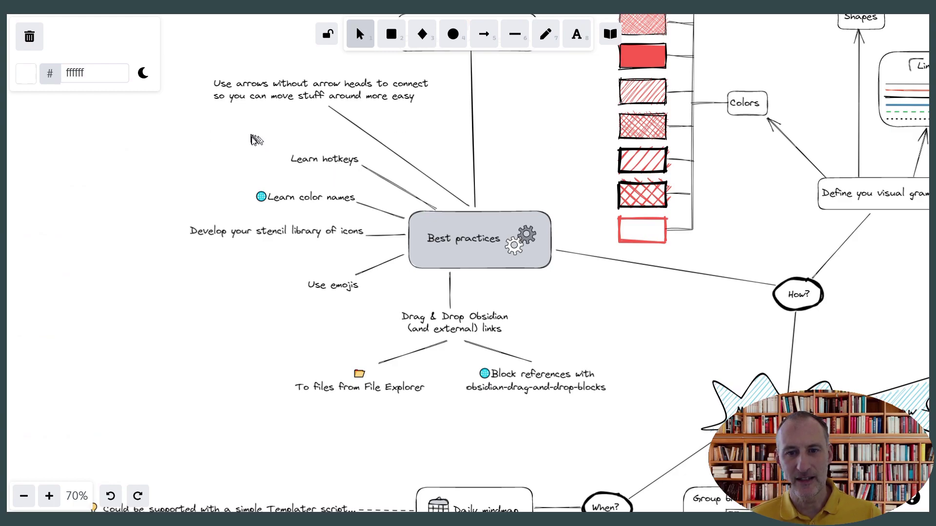
# Step: Select the Learn color names and stencil library tips and group them from the right-click menu
pyautogui.moveTo(156, 178); pyautogui.dragTo(375, 255)
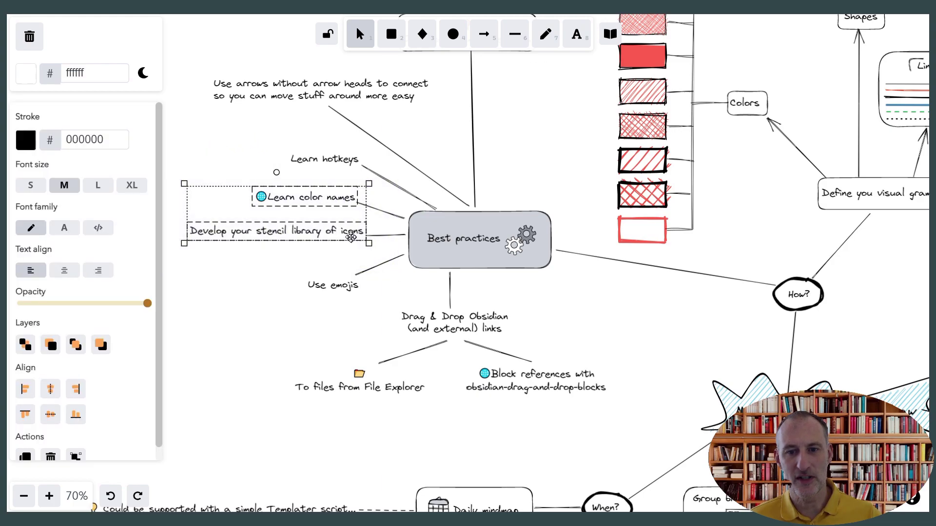
pyautogui.rightClick(327, 207)
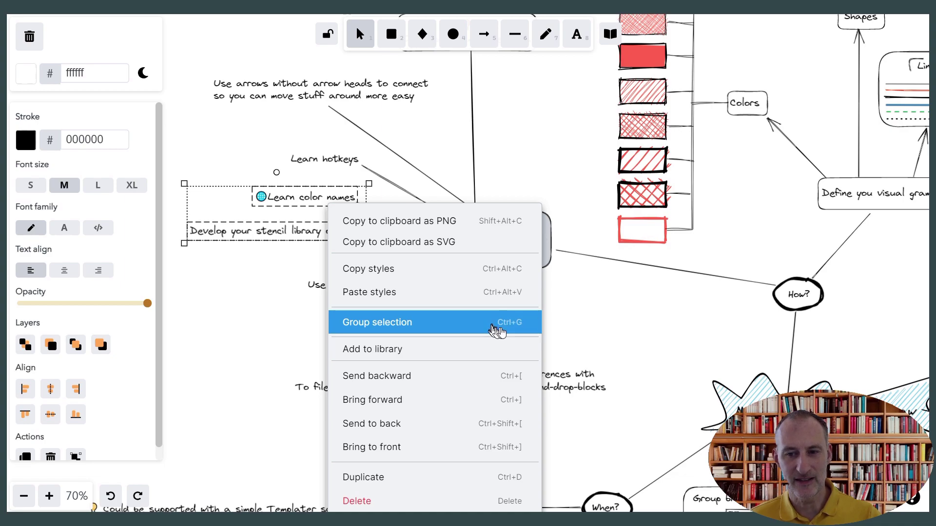
pyautogui.click(550, 143)
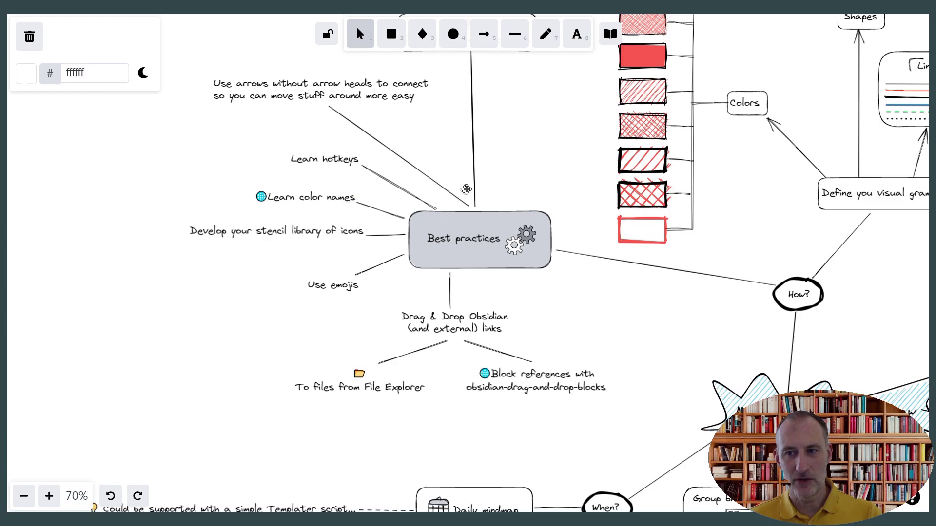
pyautogui.click(103, 72)
pyautogui.doubleClick(107, 71)
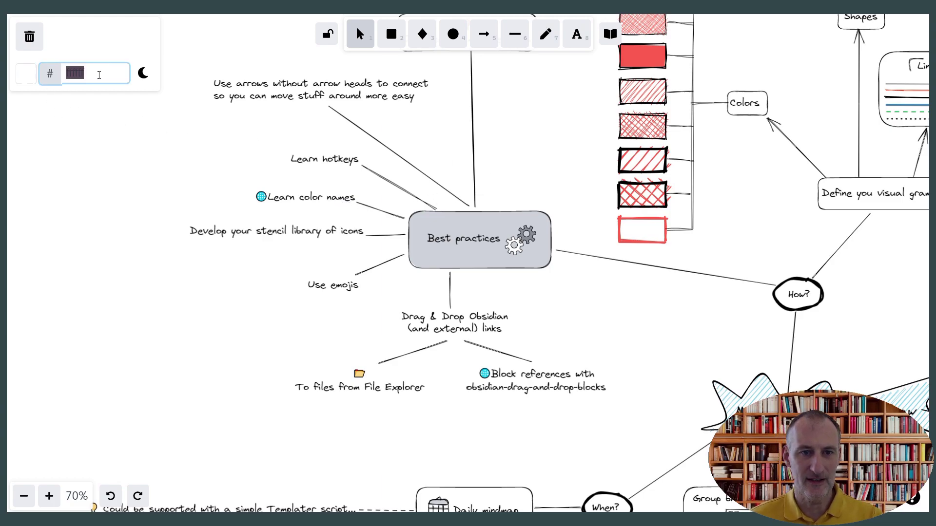
pyautogui.write('sky')
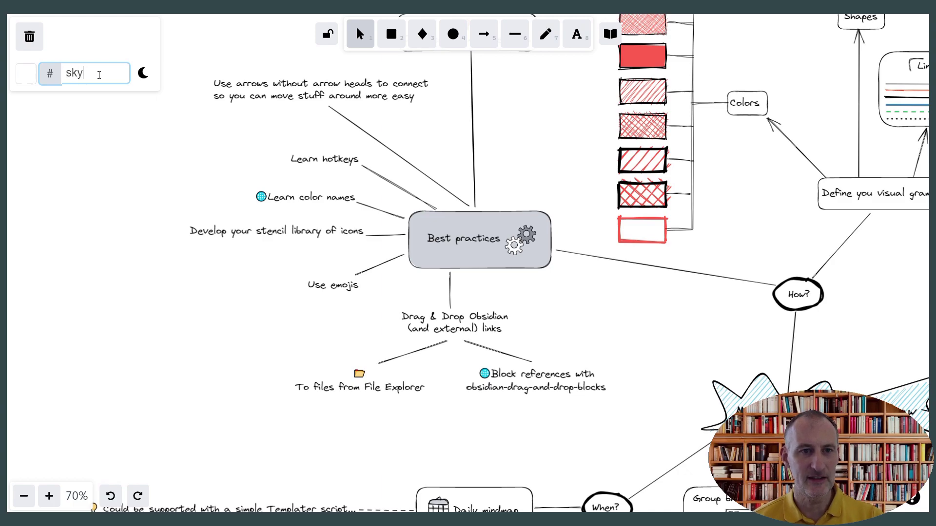
pyautogui.write('blue')
pyautogui.press('BackSpace')
pyautogui.press('BackSpace')
pyautogui.press('BackSpace')
pyautogui.press('BackSpace')
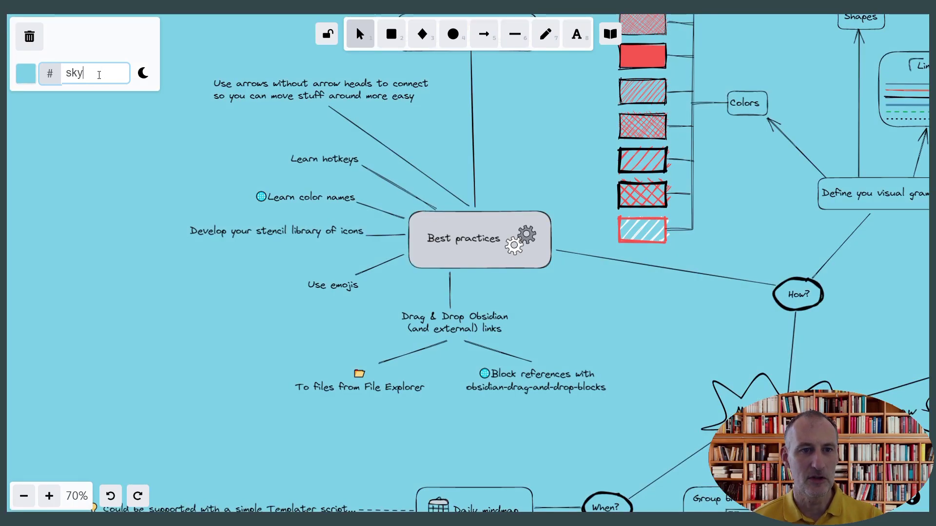
pyautogui.write('gold')
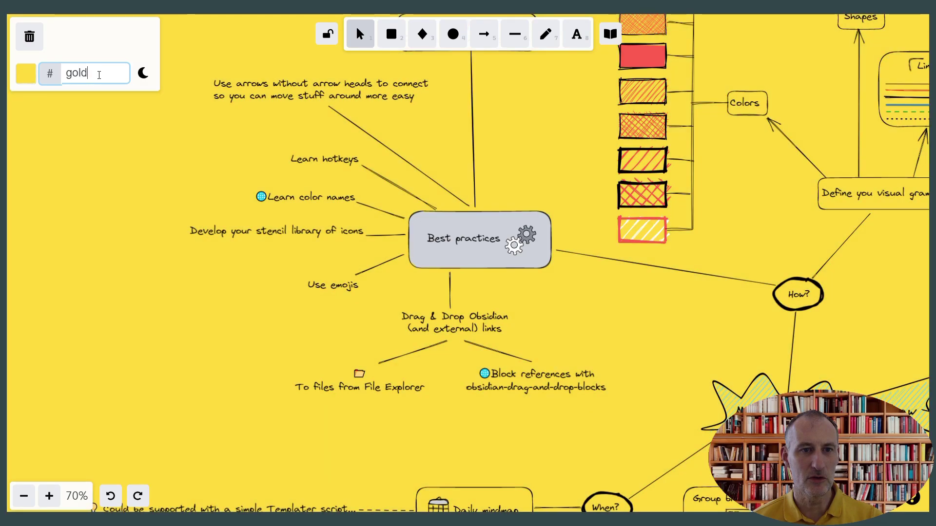
pyautogui.write('orangered')
pyautogui.press('BackSpace')
pyautogui.press('BackSpace')
pyautogui.press('BackSpace')
pyautogui.press('BackSpace')
pyautogui.press('BackSpace')
pyautogui.press('BackSpace')
pyautogui.press('BackSpace')
pyautogui.press('BackSpace')
pyautogui.press('BackSpace')
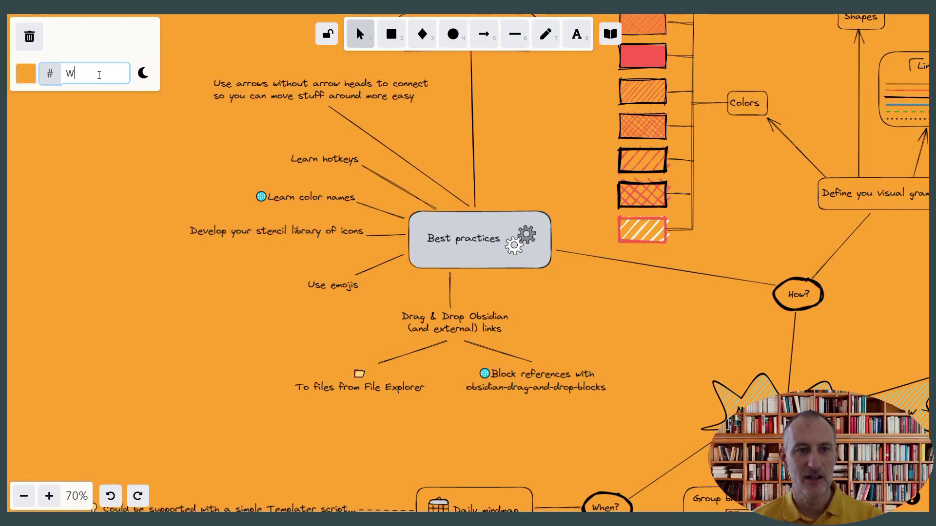
pyautogui.write('white')
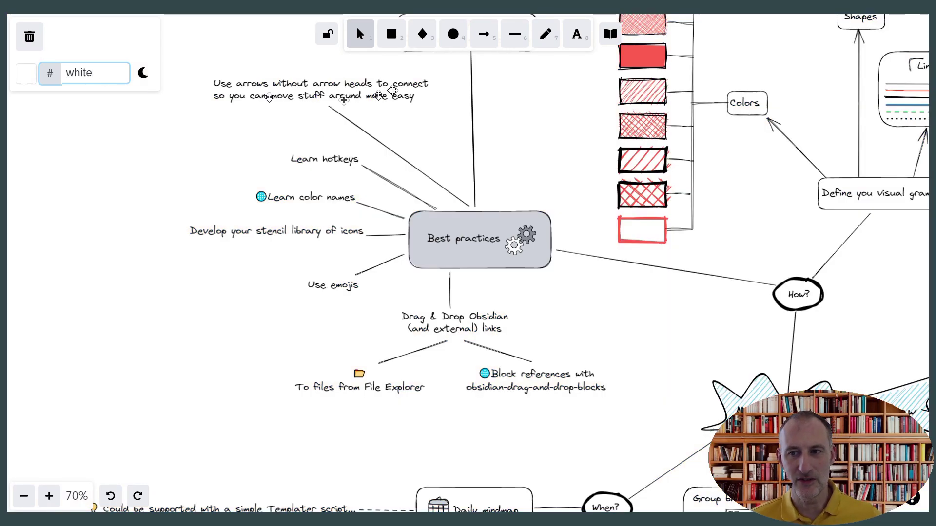
pyautogui.click(541, 169)
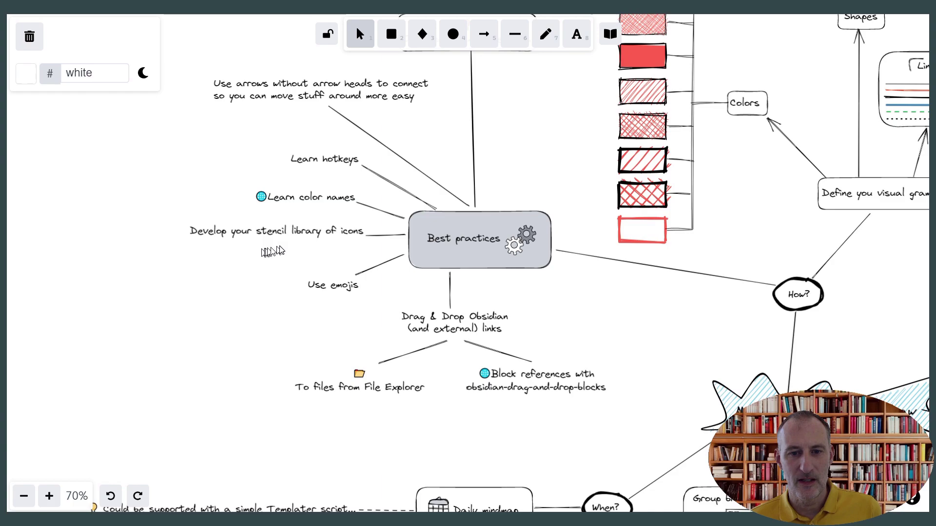
pyautogui.click(610, 34)
pyautogui.scroll(-6, 438, 167)
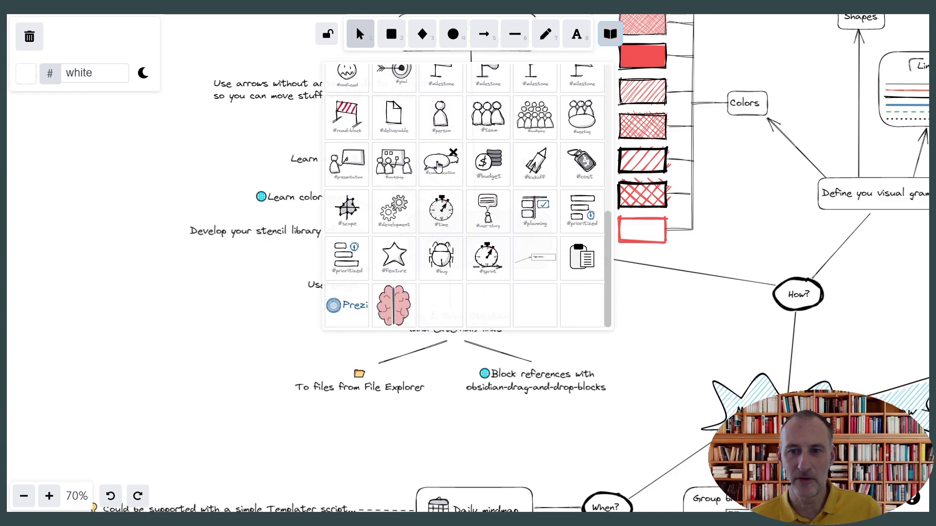
pyautogui.scroll(6, 439, 168)
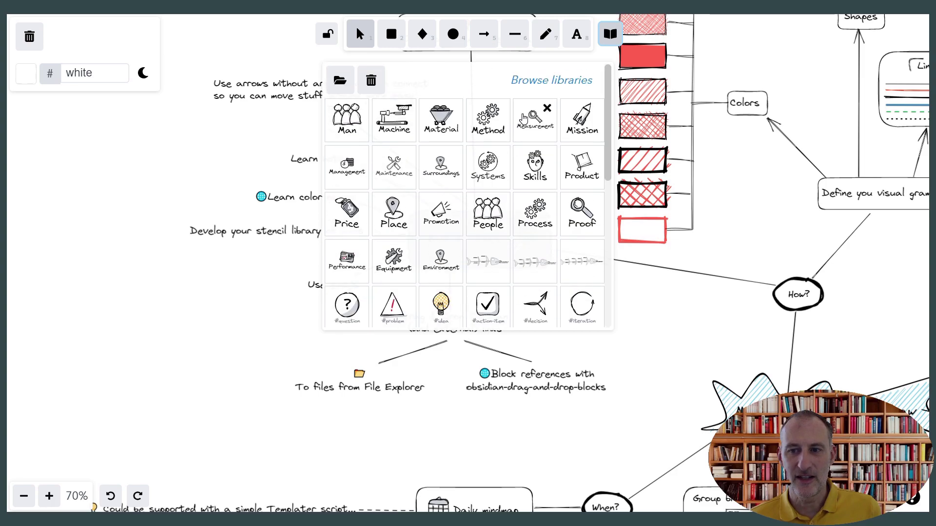
pyautogui.scroll(-6, 536, 146)
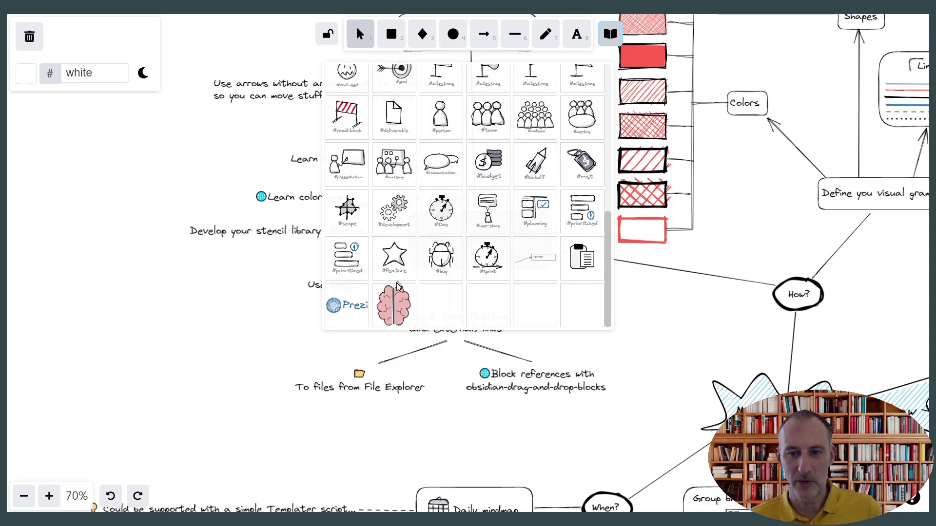
pyautogui.moveTo(382, 319)
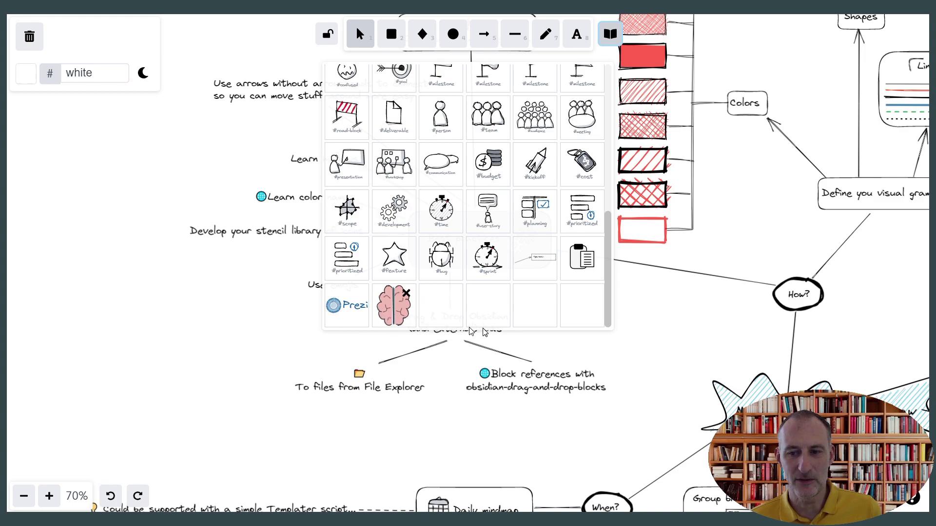
pyautogui.click(682, 316)
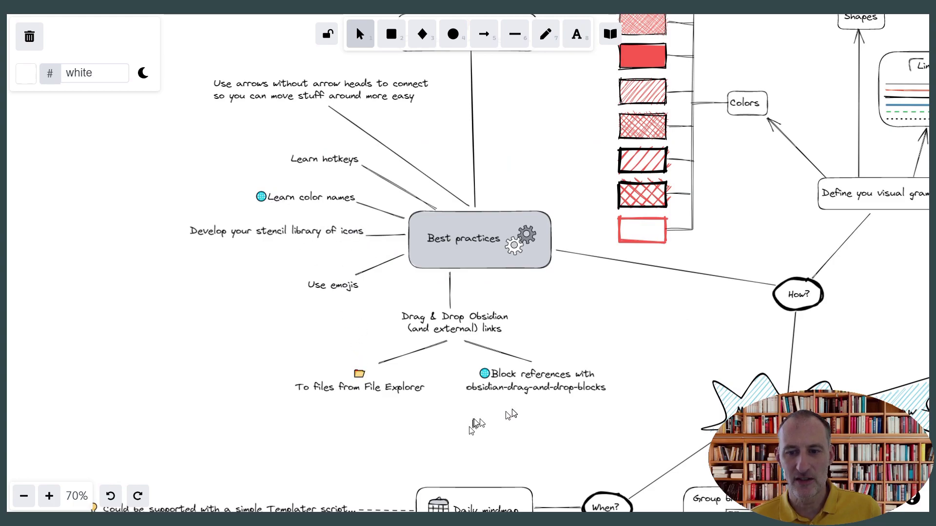
pyautogui.scroll(-3, 668, 352)
pyautogui.scroll(-3, 668, 352)
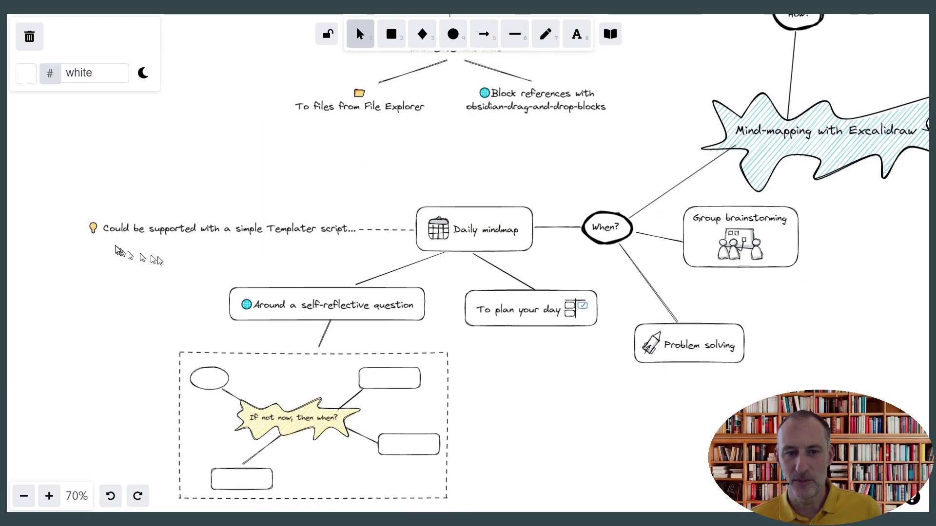
pyautogui.hscroll(10, 328, 437)
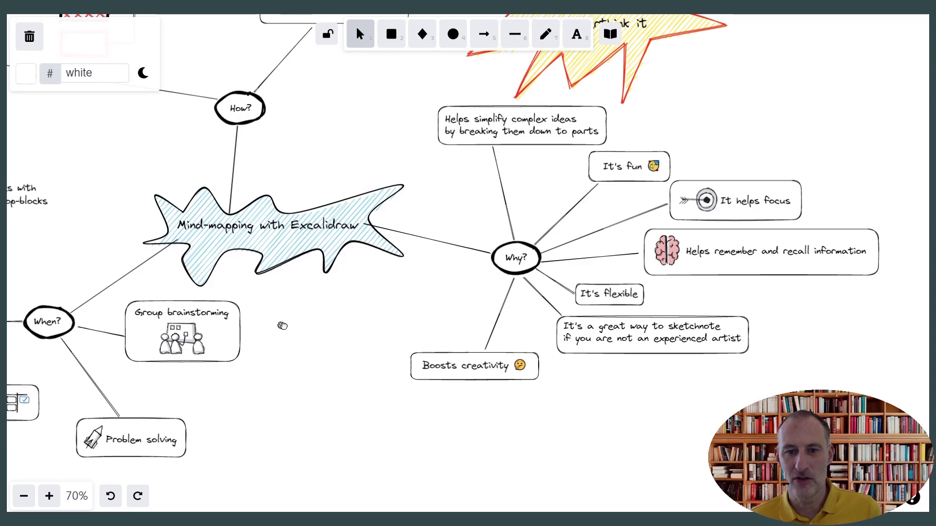
pyautogui.moveTo(282, 324); pyautogui.dragTo(678, 446)
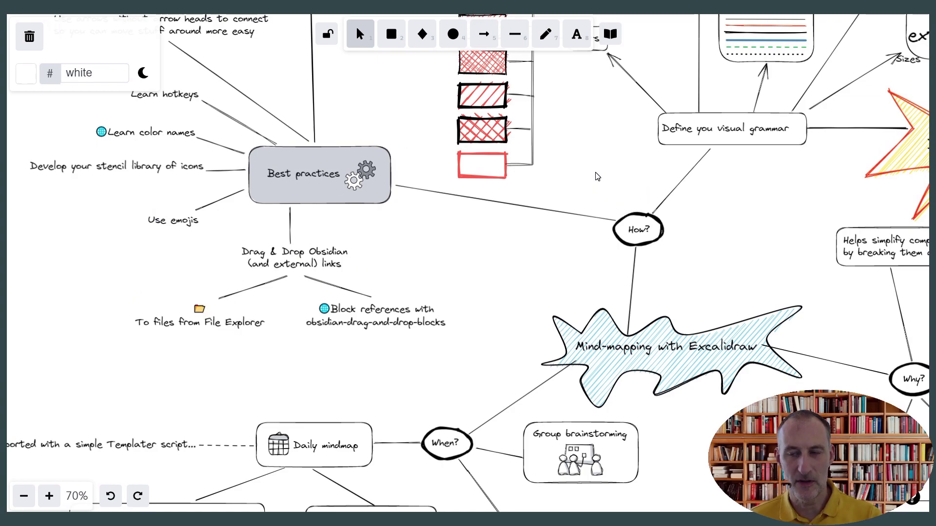
pyautogui.press('Escape')
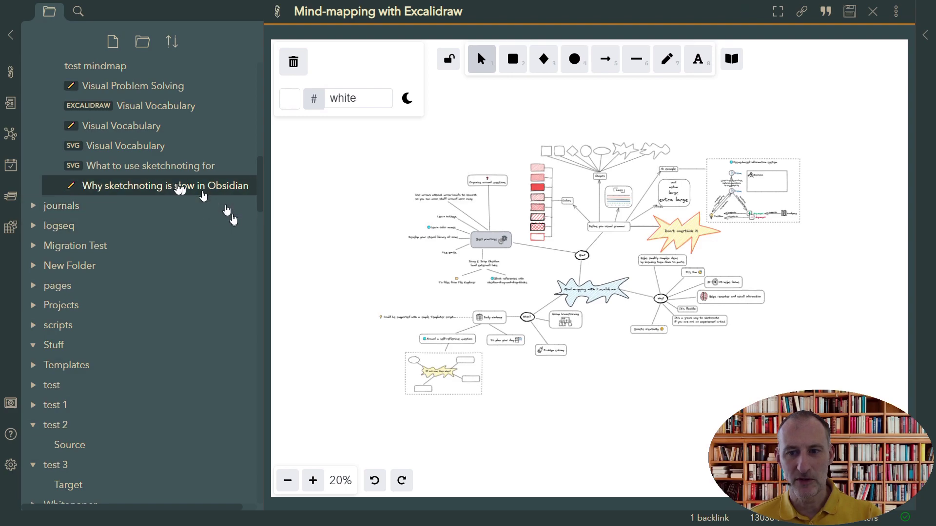
pyautogui.moveTo(177, 188)
pyautogui.mouseDown()
pyautogui.moveTo(293, 174)
pyautogui.moveTo(374, 142)
pyautogui.mouseUp()
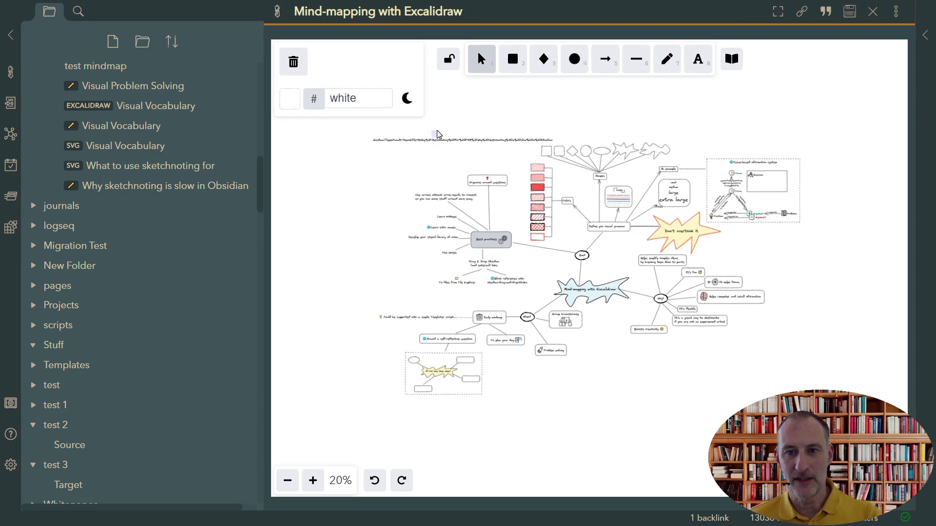
pyautogui.click(419, 140)
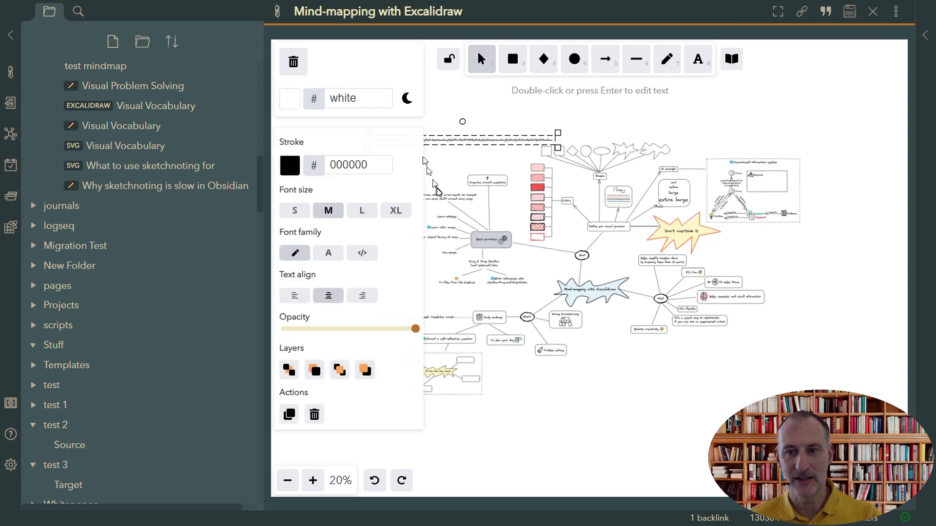
pyautogui.press('Delete')
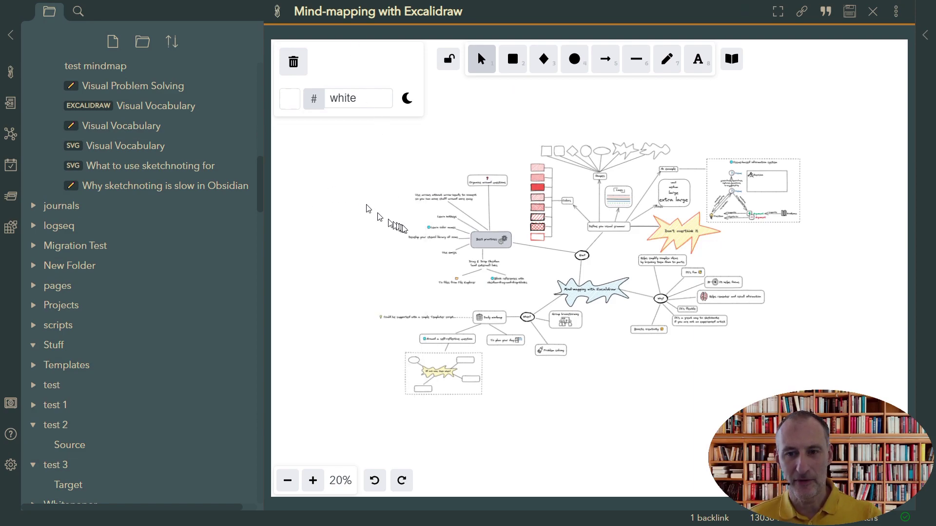
pyautogui.press('F11')
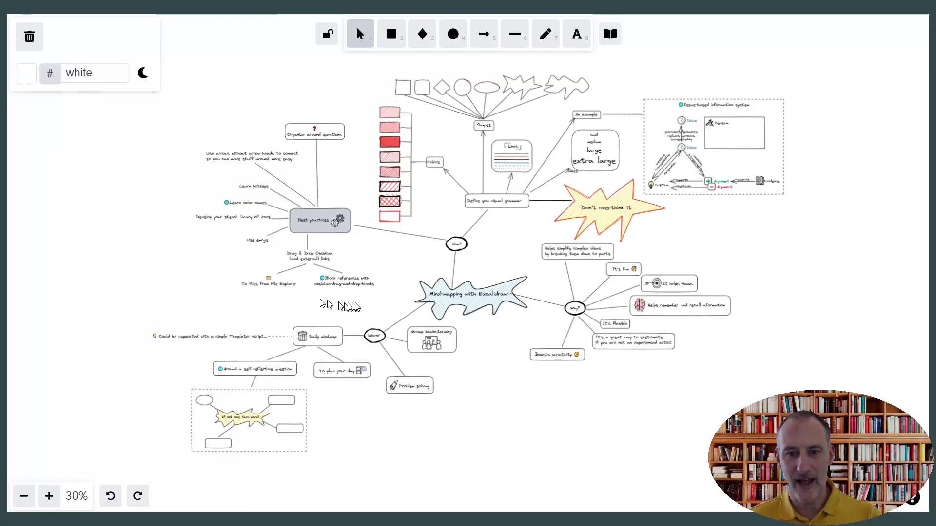
pyautogui.scroll(4, 368, 302)
pyautogui.scroll(1, 369, 303)
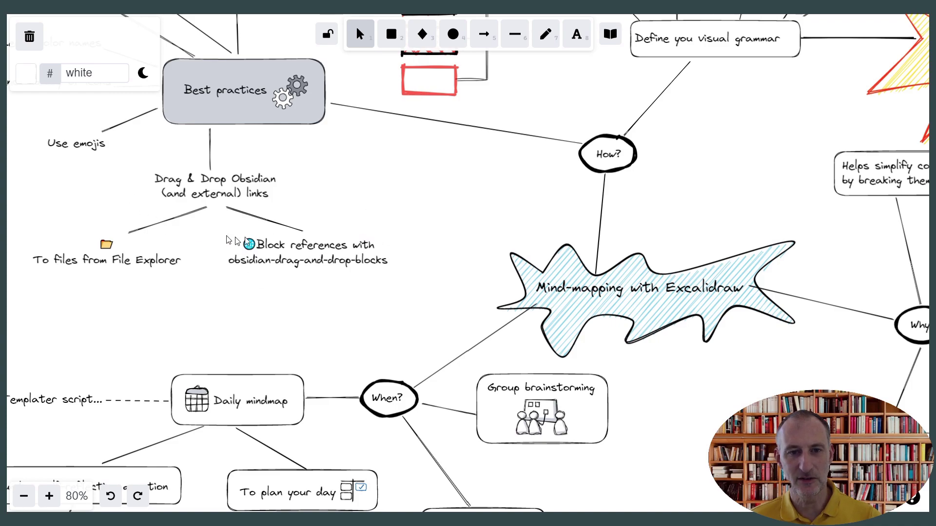
pyautogui.moveTo(342, 339); pyautogui.dragTo(440, 132)
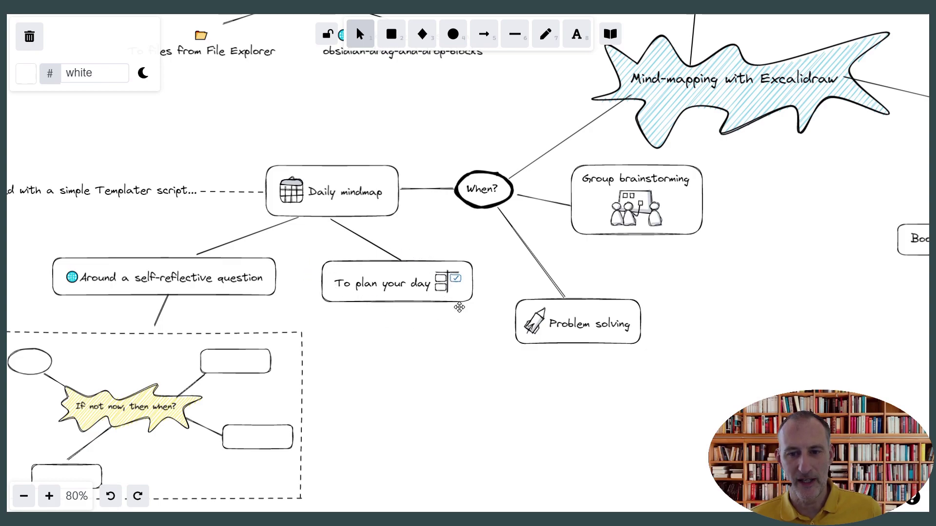
pyautogui.moveTo(357, 336); pyautogui.dragTo(476, 268)
pyautogui.scroll(2, 380, 174)
pyautogui.scroll(-2, 234, 268)
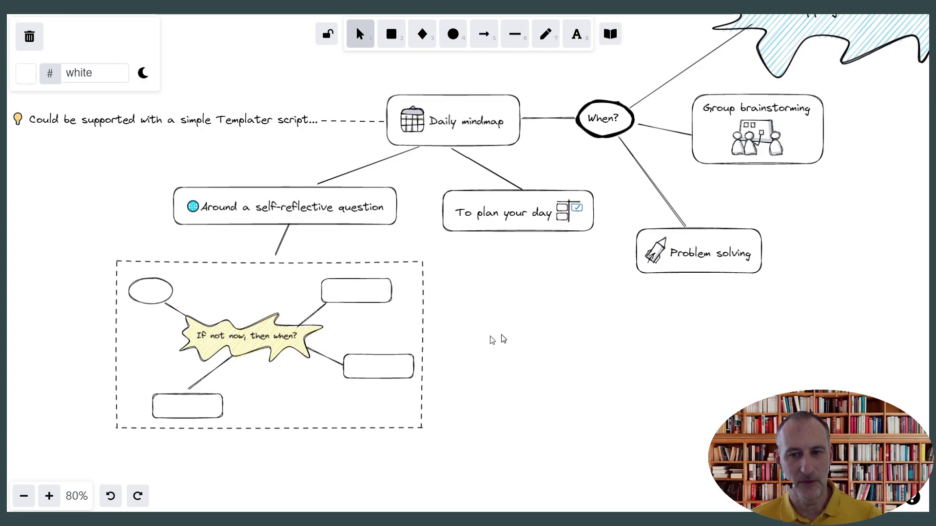
pyautogui.moveTo(529, 336); pyautogui.dragTo(195, 257)
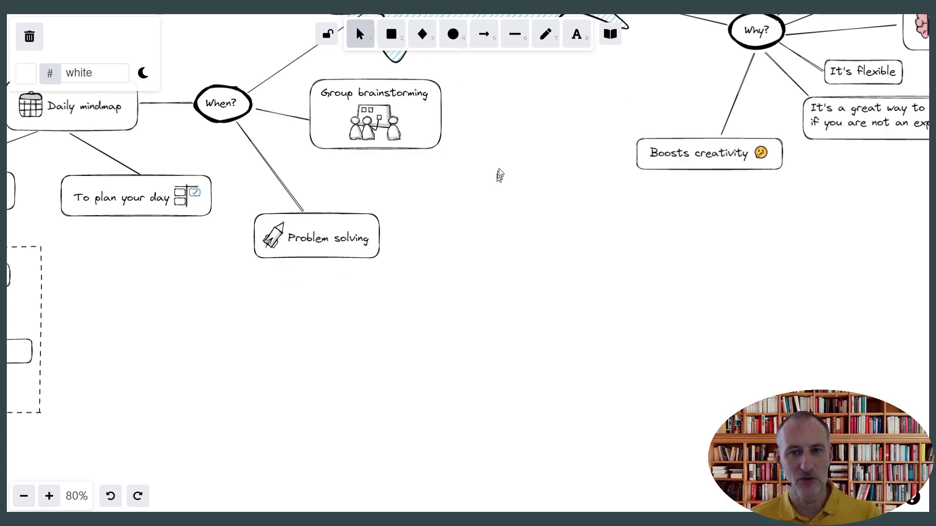
pyautogui.scroll(-6, 523, 166)
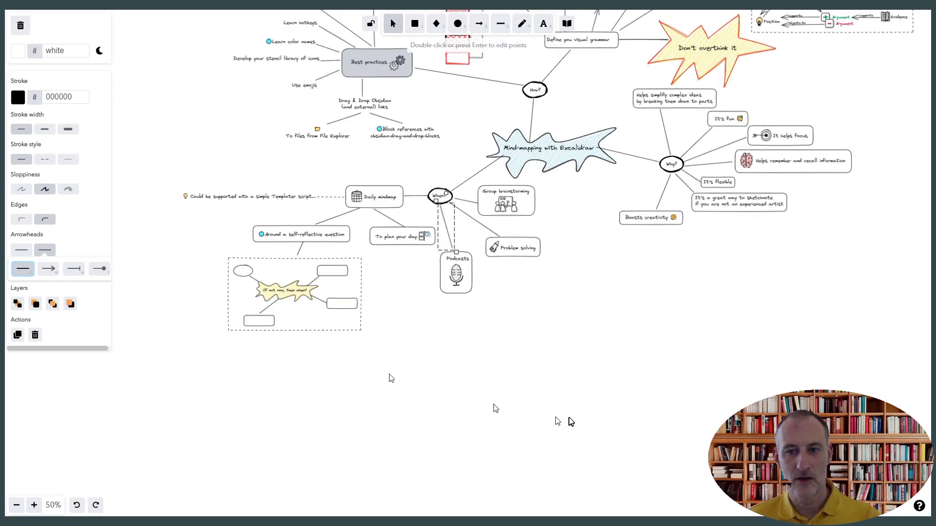
# Step: Deselect and pan to centre the whole mind map, including the new Podcasts branch
pyautogui.click(648, 307)
pyautogui.moveTo(647, 307); pyautogui.dragTo(527, 460)
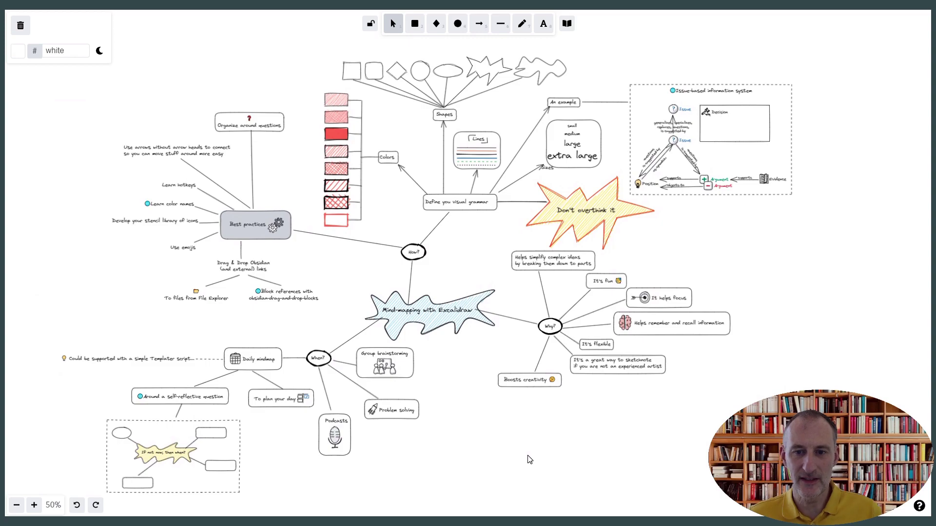